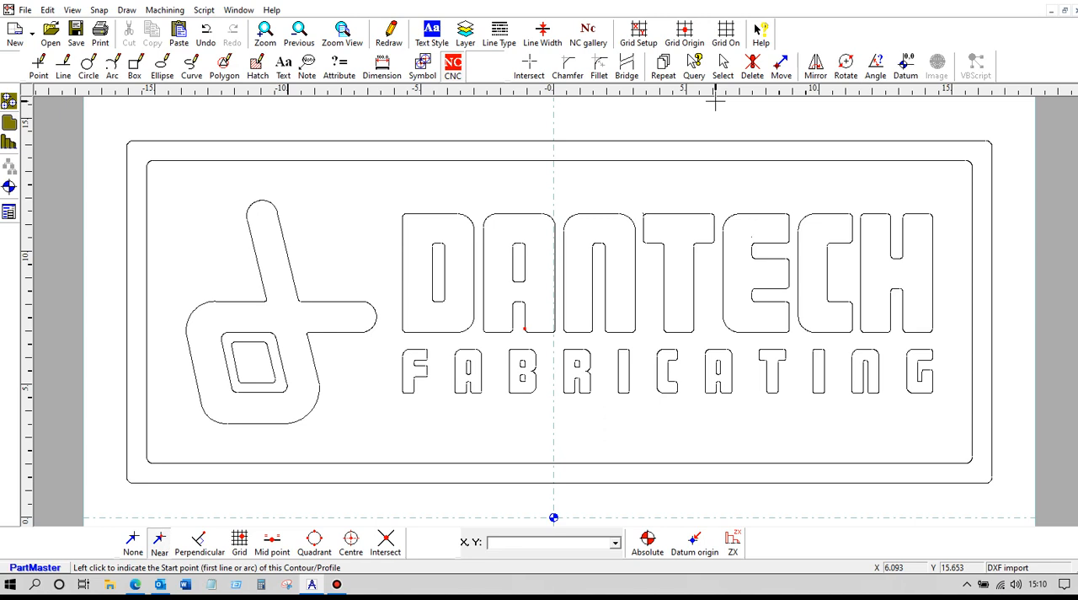
- Define the inner rectangle as a contour with line thickness 0.1 in and depth 0.25 in
left_click(453, 72)
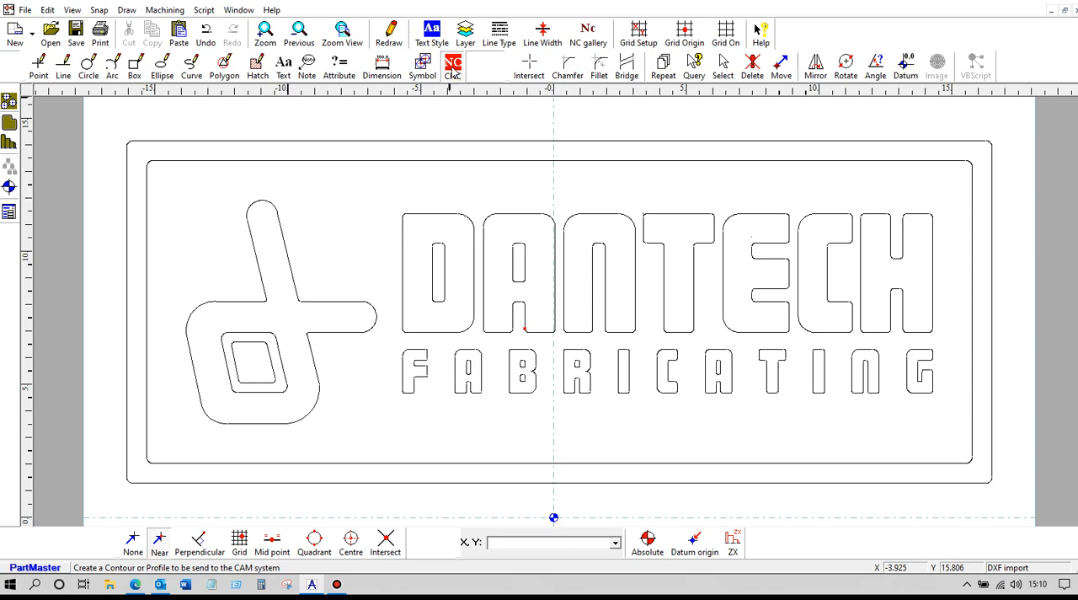
left_click(272, 161)
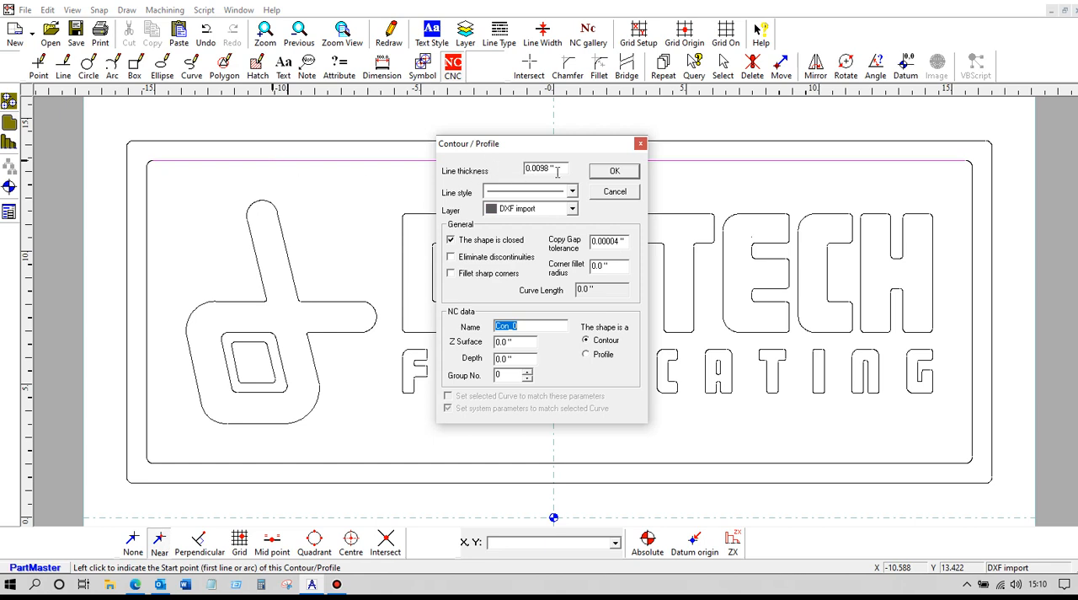
left_click_drag(560, 169, 502, 167)
type(".1")
left_click_drag(515, 359, 490, 358)
type(".25")
left_click(615, 170)
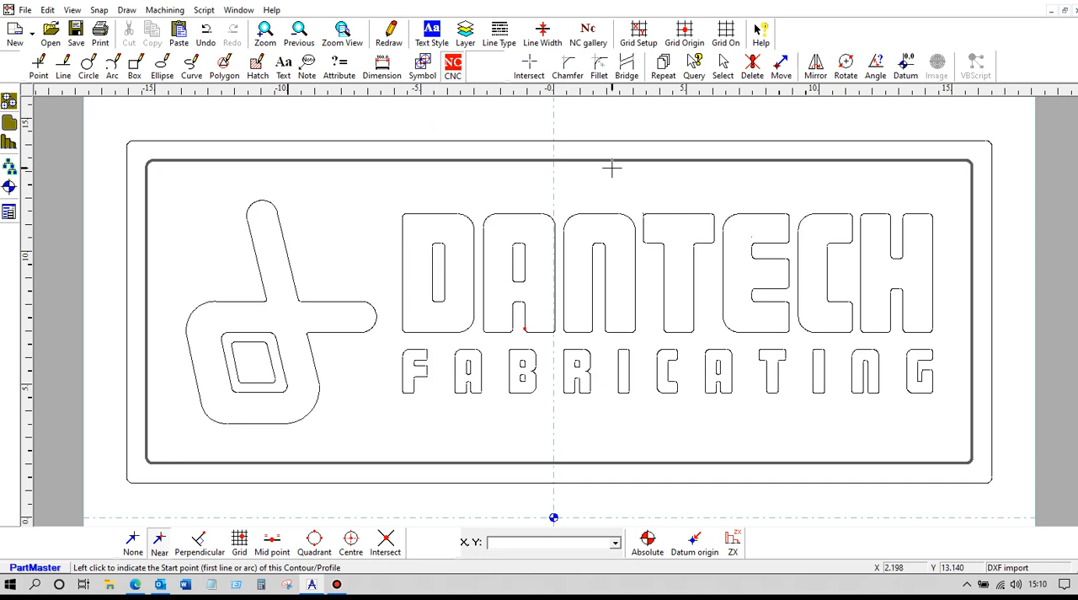
- Define contours for the letters D, A and N with the same settings
left_click(413, 215)
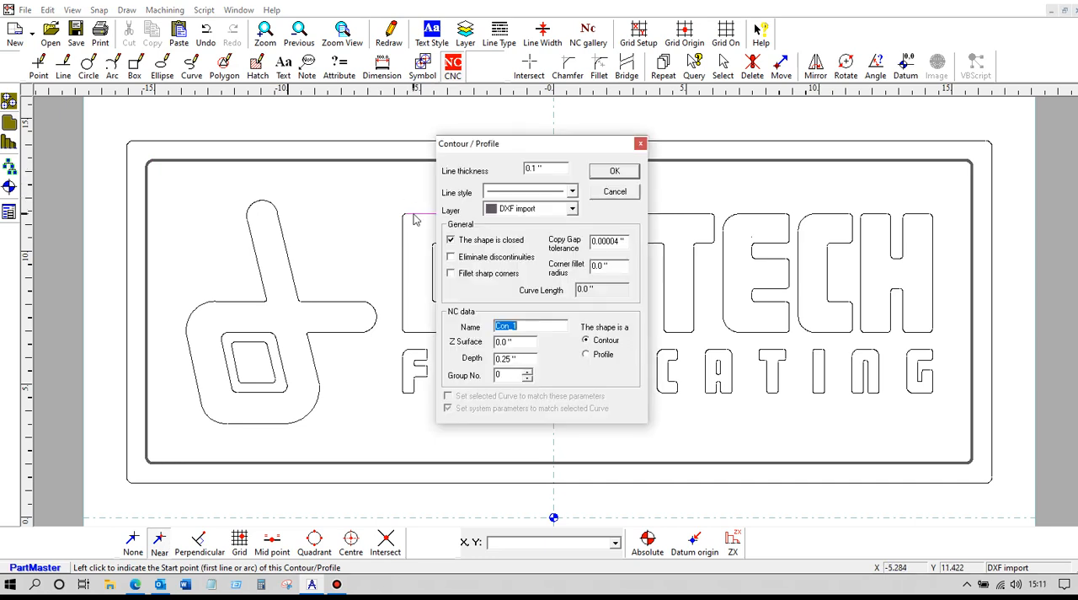
left_click(607, 171)
left_click(499, 213)
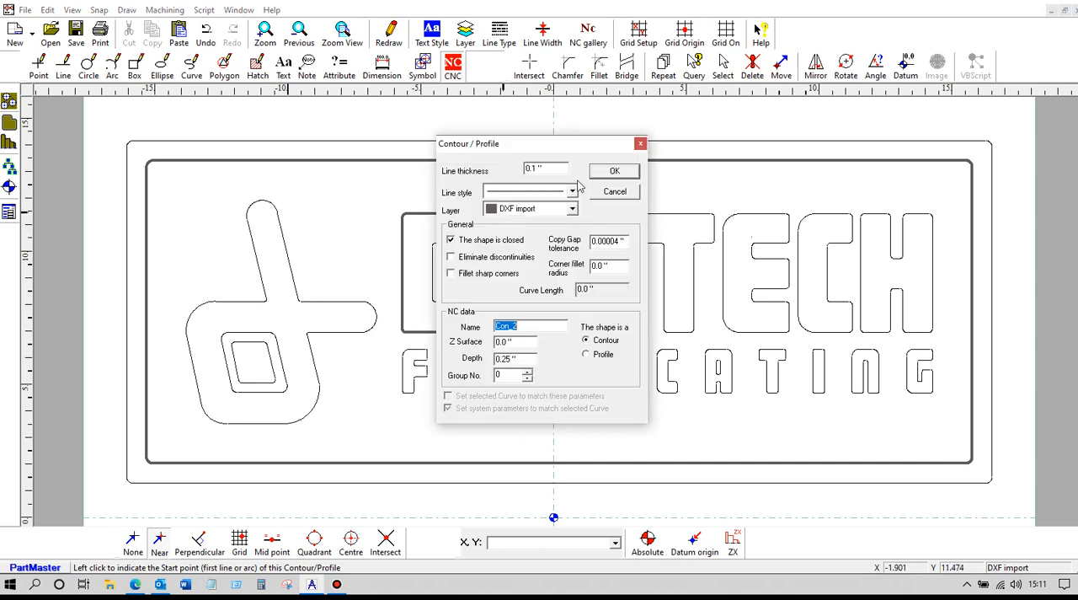
left_click(615, 171)
left_click(592, 213)
left_click(615, 171)
- Define contours for the letters T, E, C, H and the logo outline with the same settings
left_click(671, 214)
left_click(615, 171)
left_click(742, 214)
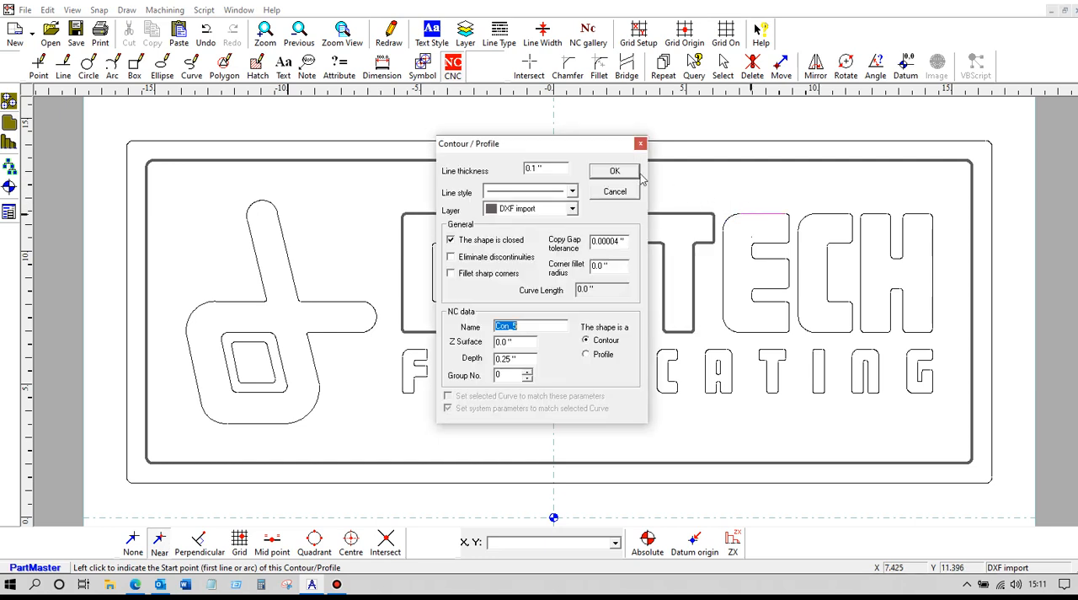
left_click(616, 171)
left_click(826, 215)
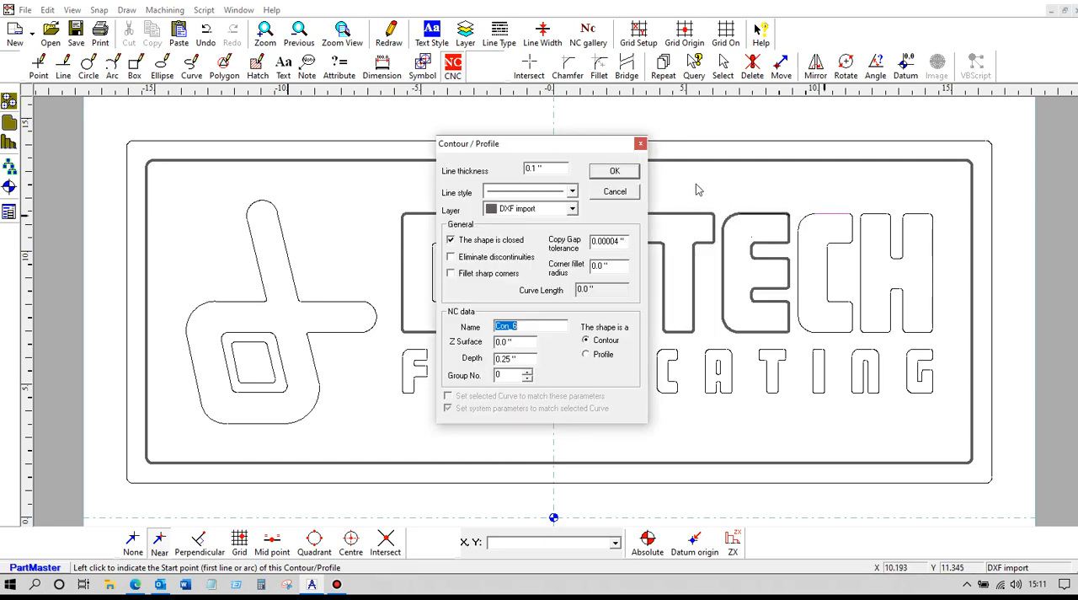
left_click(615, 171)
left_click(863, 214)
left_click(615, 171)
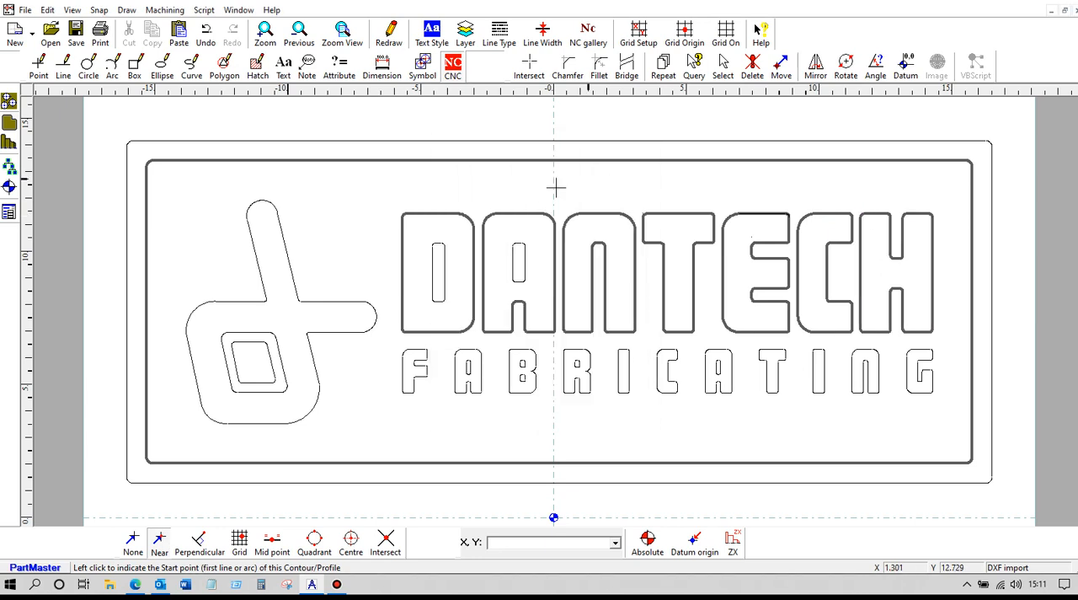
left_click(260, 274)
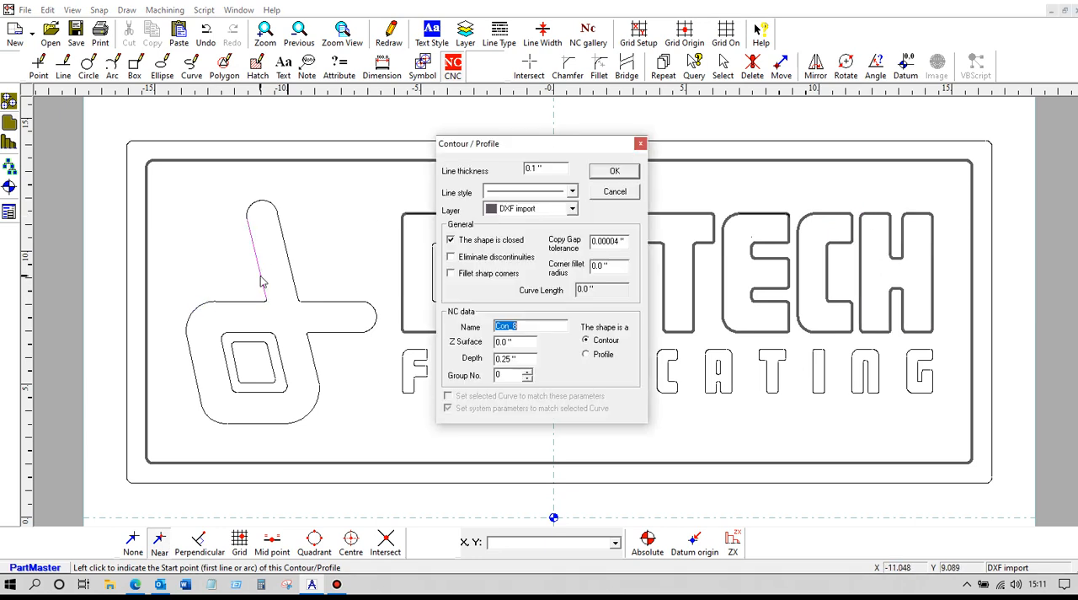
left_click(608, 171)
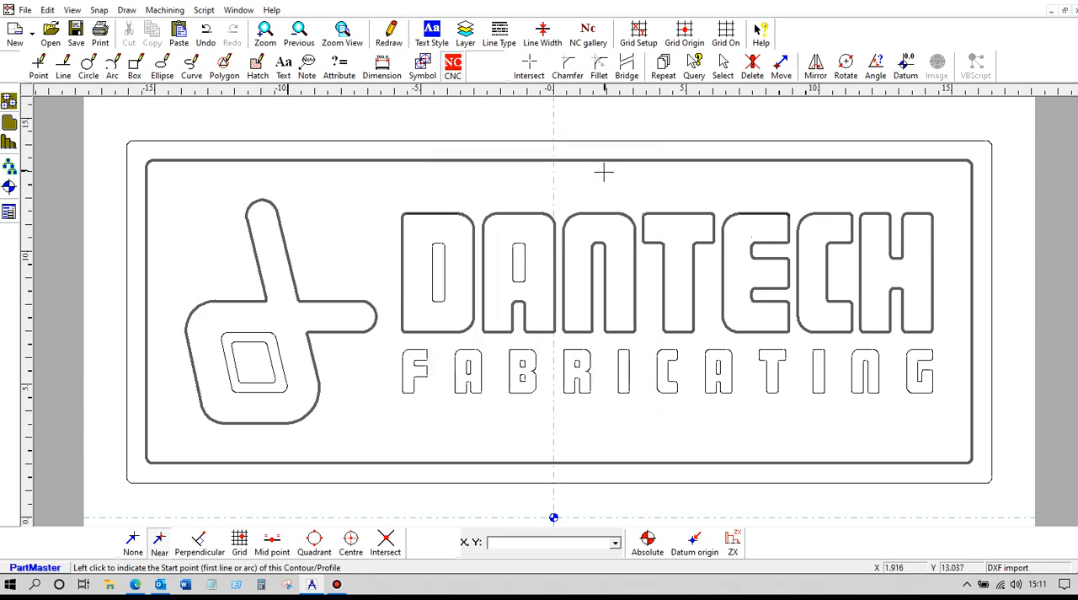
- Save the drawing as Dantech dxf 2021-am3.dra in a subfolder of 1-Support
left_click(25, 10)
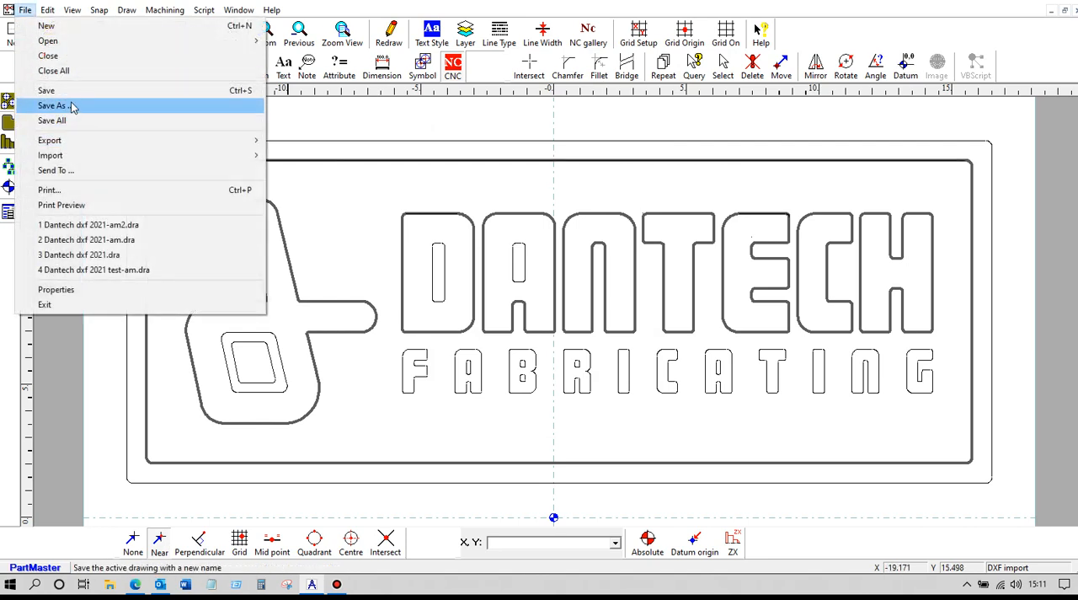
left_click(72, 106)
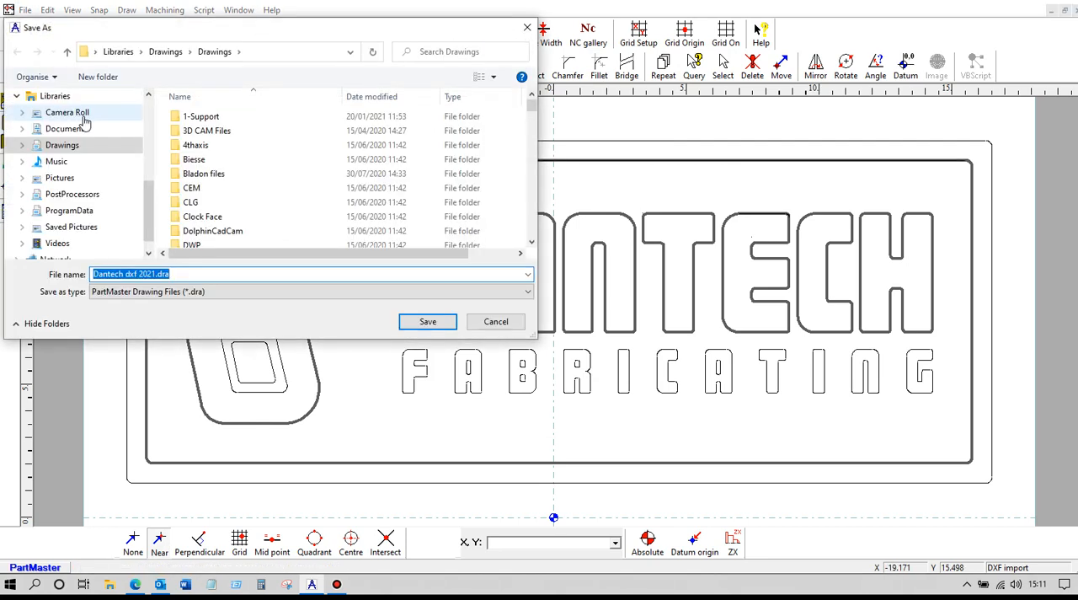
double_click(207, 117)
scroll(264, 162, "down", 12)
scroll(261, 164, "down", 2)
left_click(209, 126)
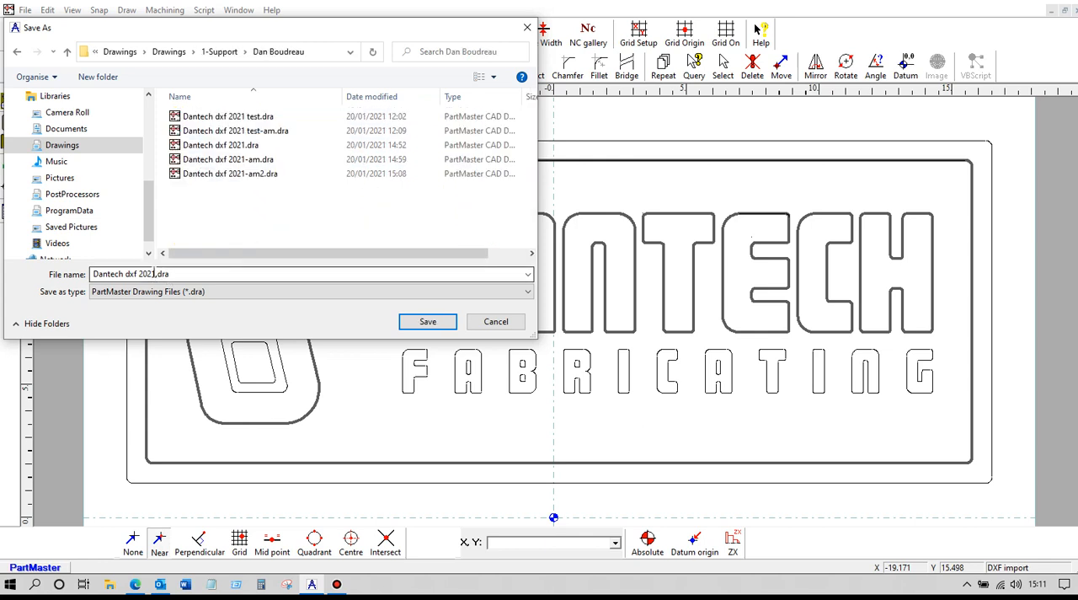
triple_click(155, 275)
left_click(152, 273)
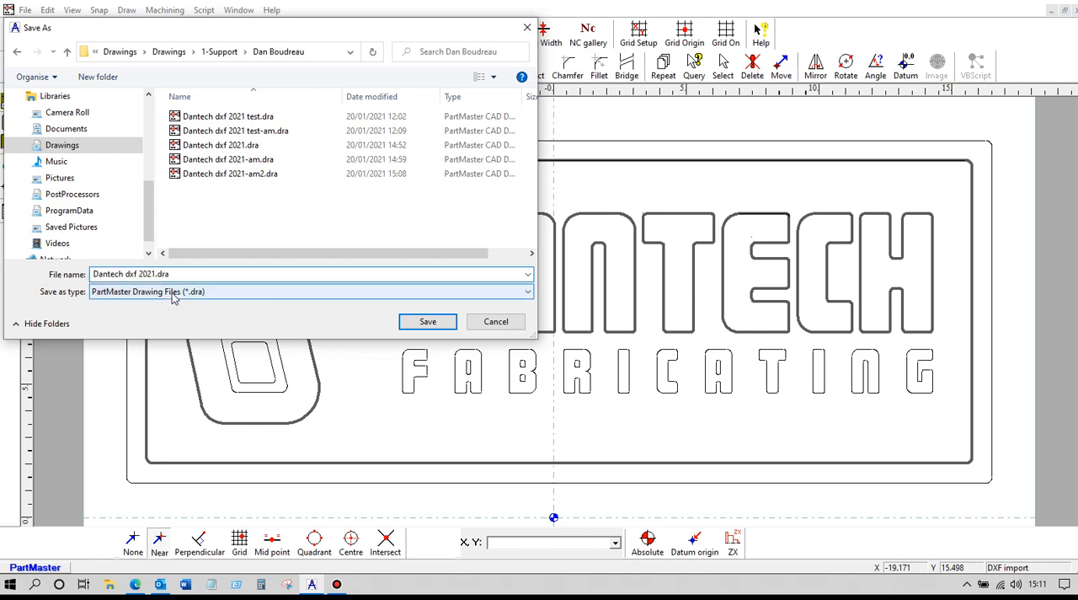
type("-am3")
left_click(409, 326)
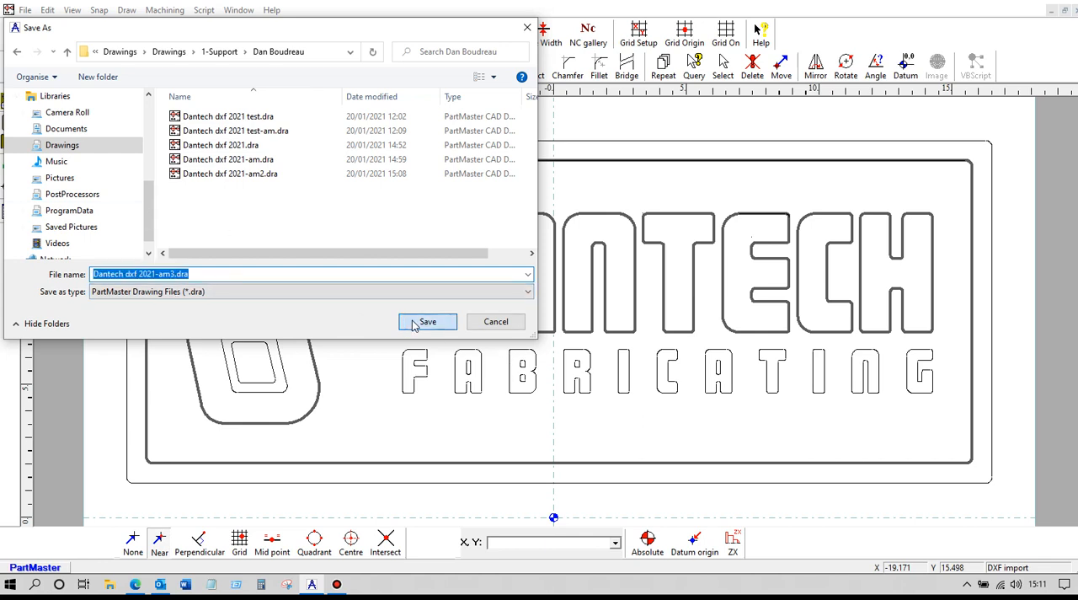
- Open the machining module and review the machine setup's tool change settings before accepting them
left_click(166, 10)
left_click(182, 61)
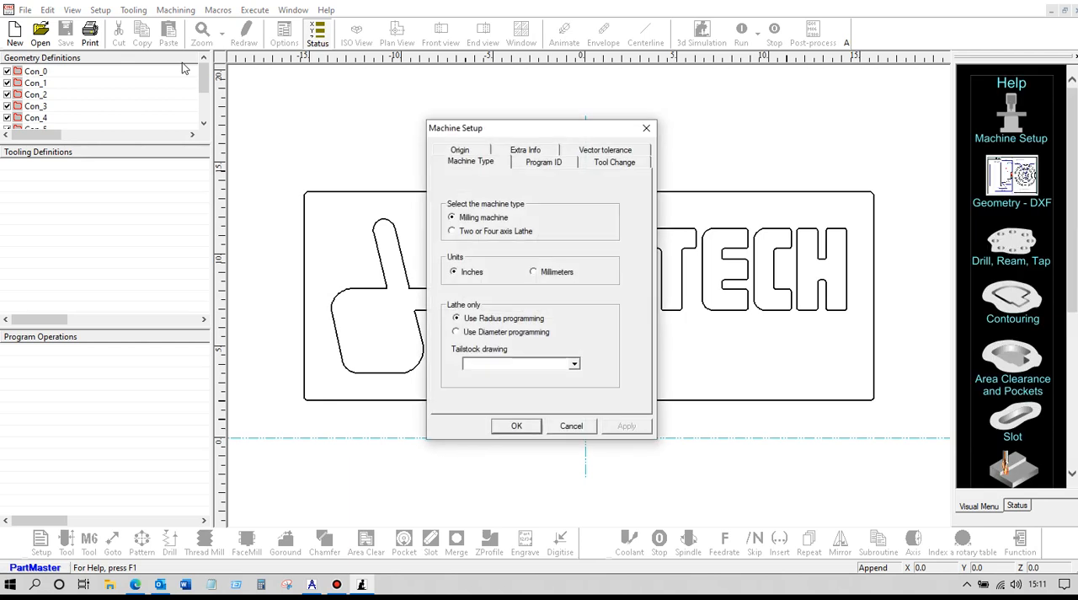
left_click(622, 166)
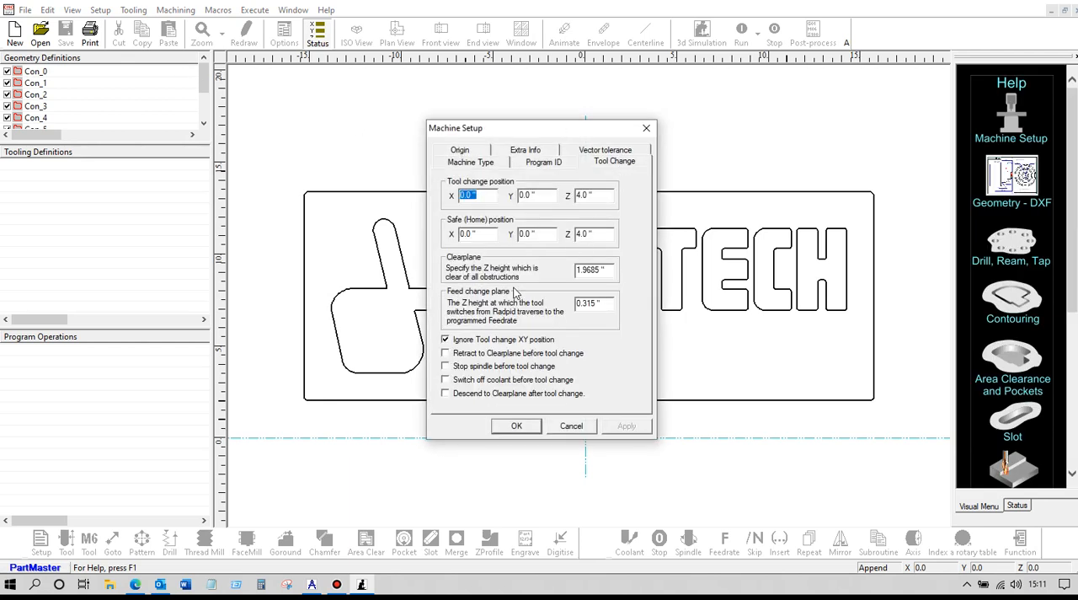
left_click(517, 427)
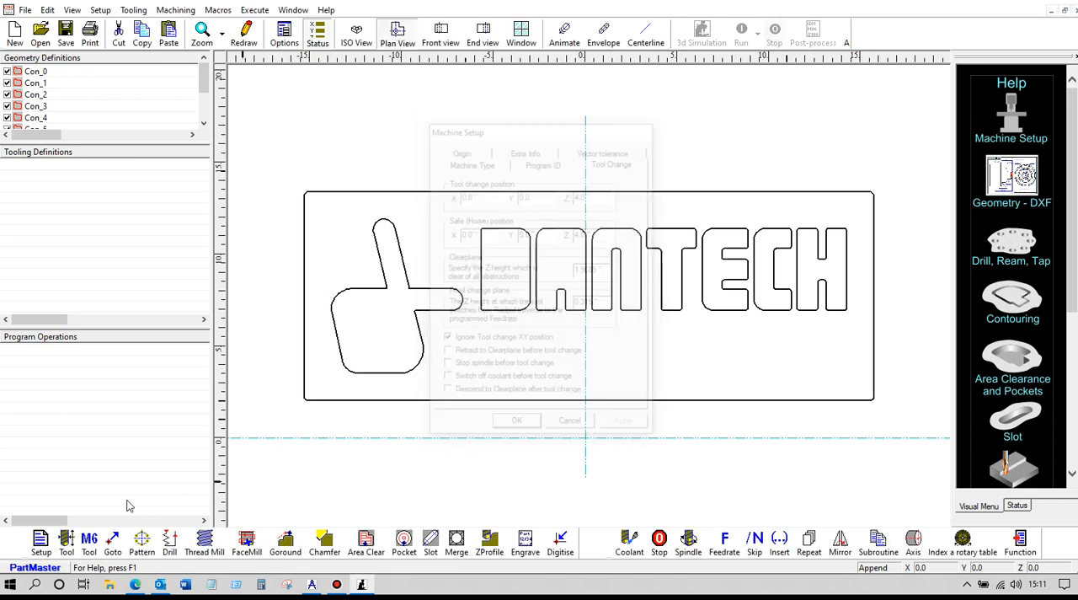
- Define tool 1 as a 0.25 in end mill and add a tool change selecting it
left_click(67, 543)
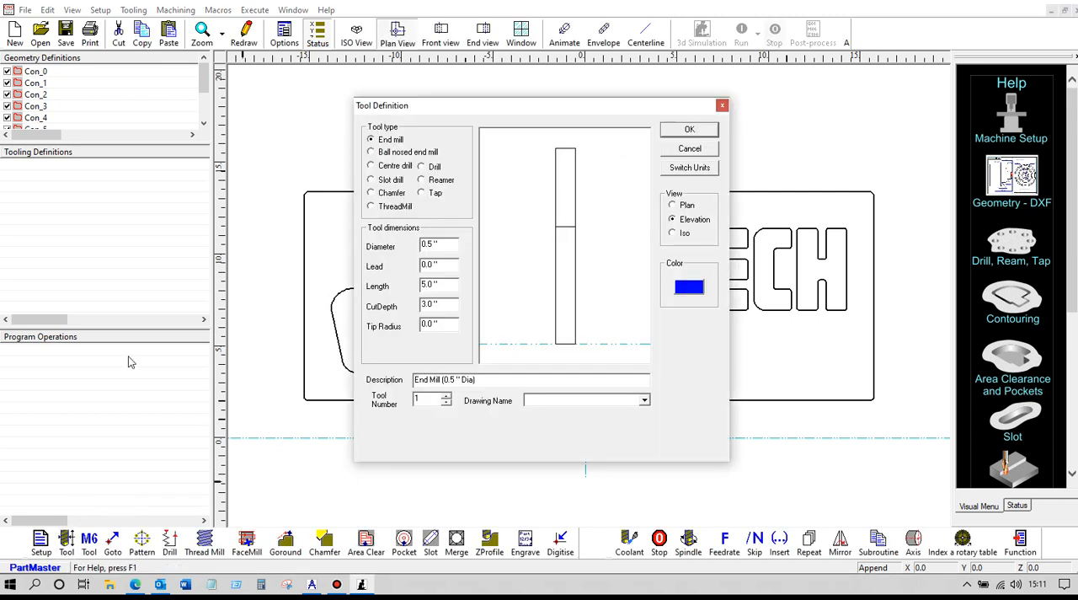
double_click(442, 248)
type(".25")
left_click(689, 129)
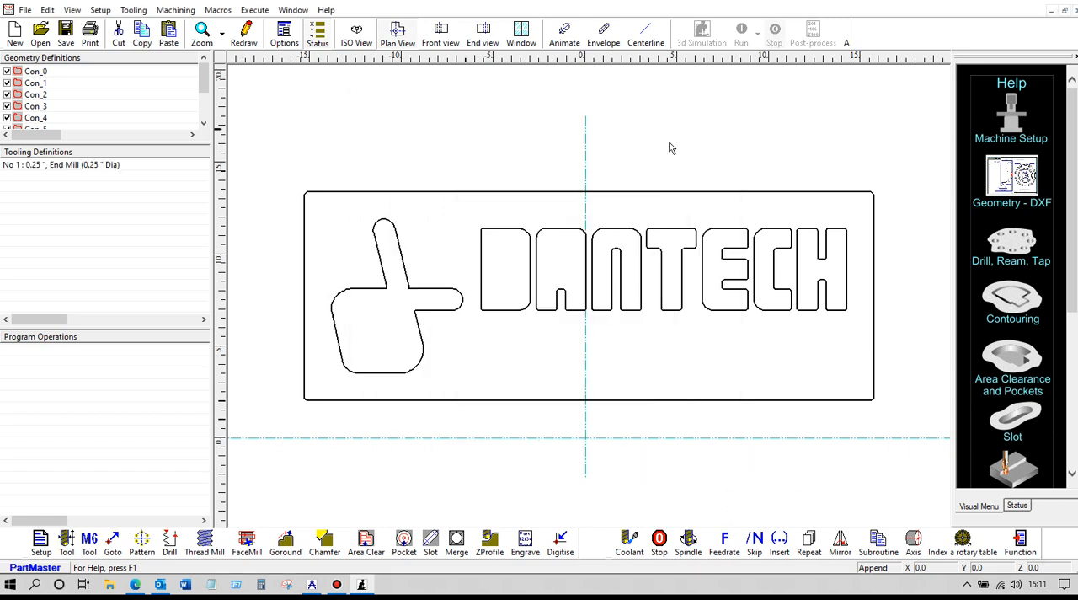
left_click(89, 544)
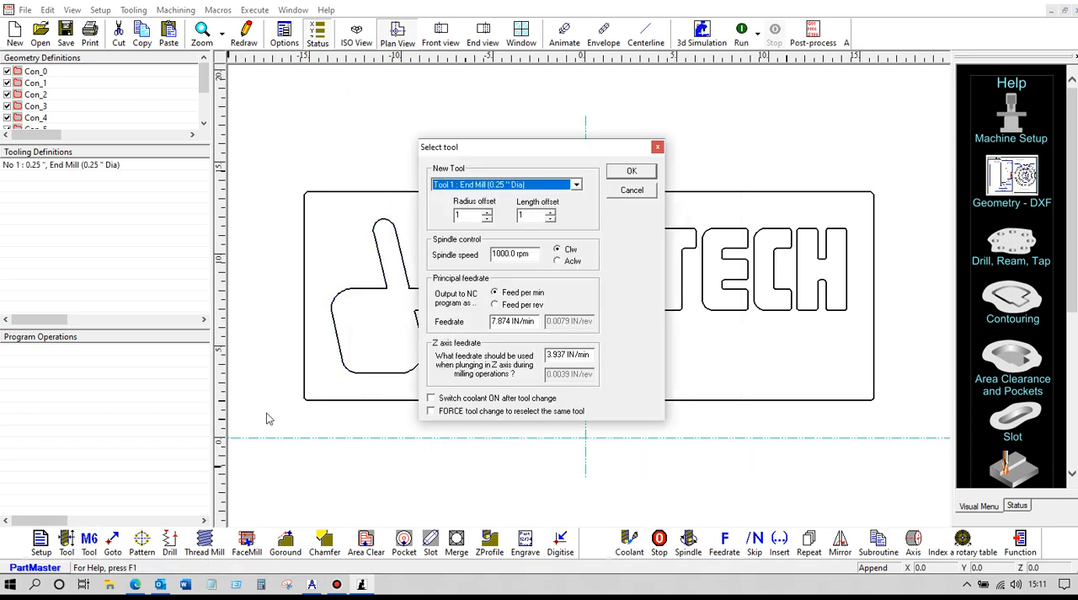
left_click(628, 171)
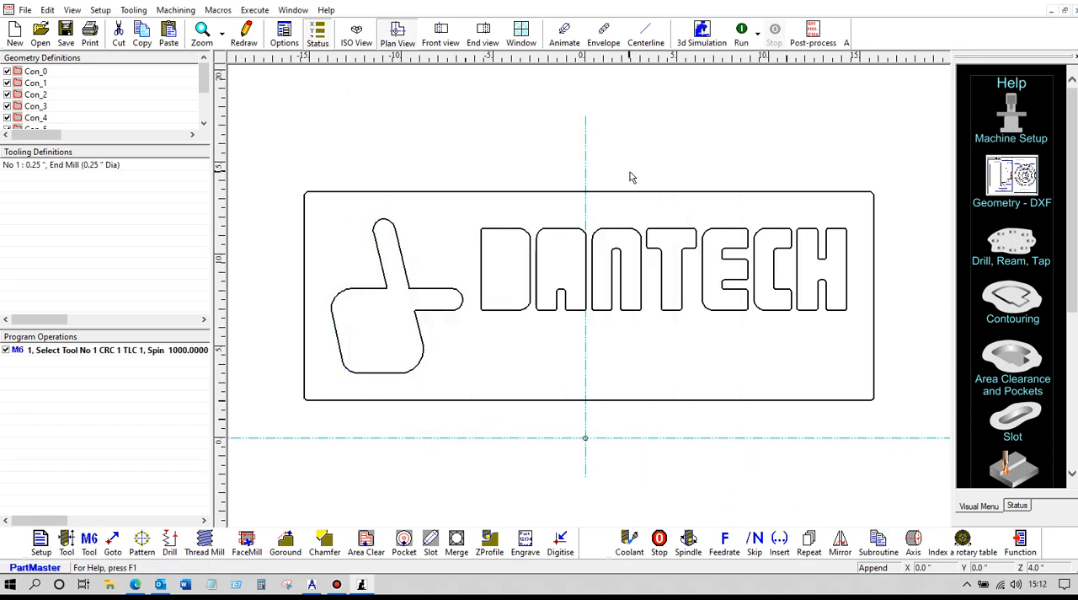
- Create an Area Clear operation bounded by contour Con_0 with all letters and the logo as islands
left_click(368, 543)
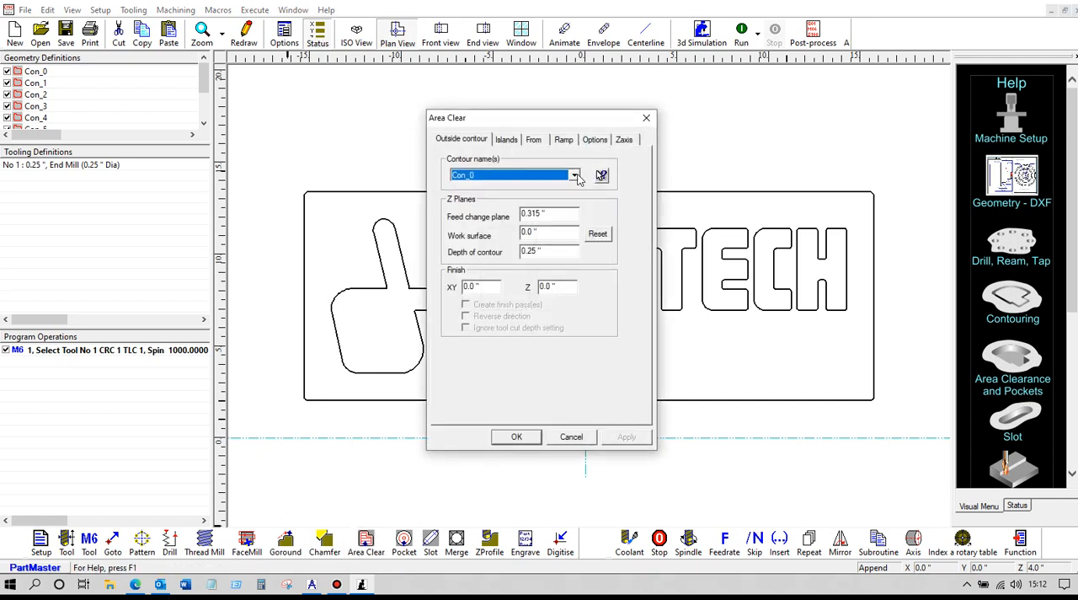
left_click(602, 175)
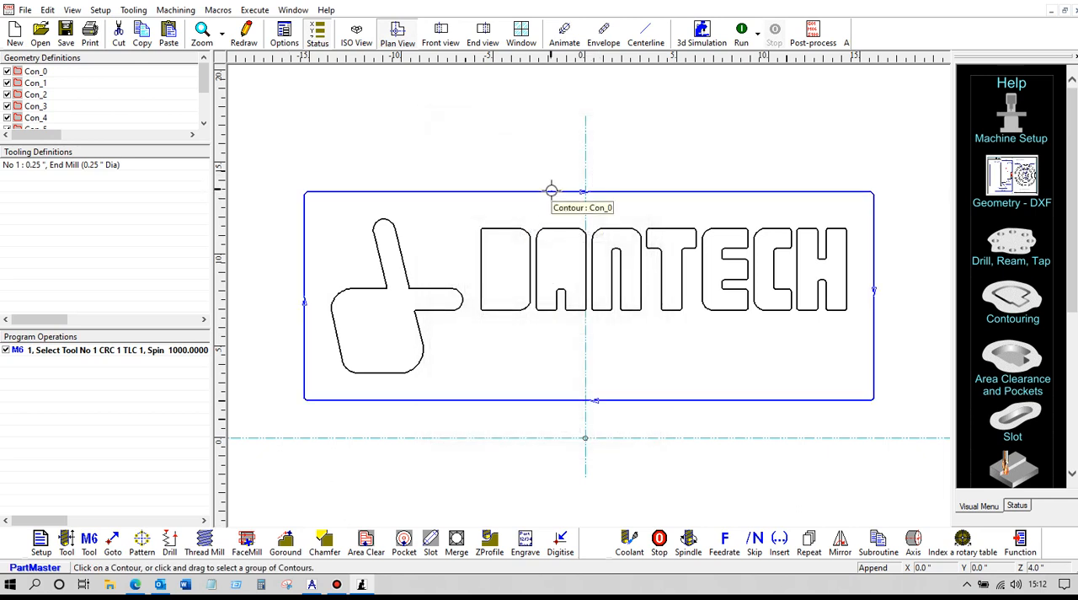
left_click(550, 190)
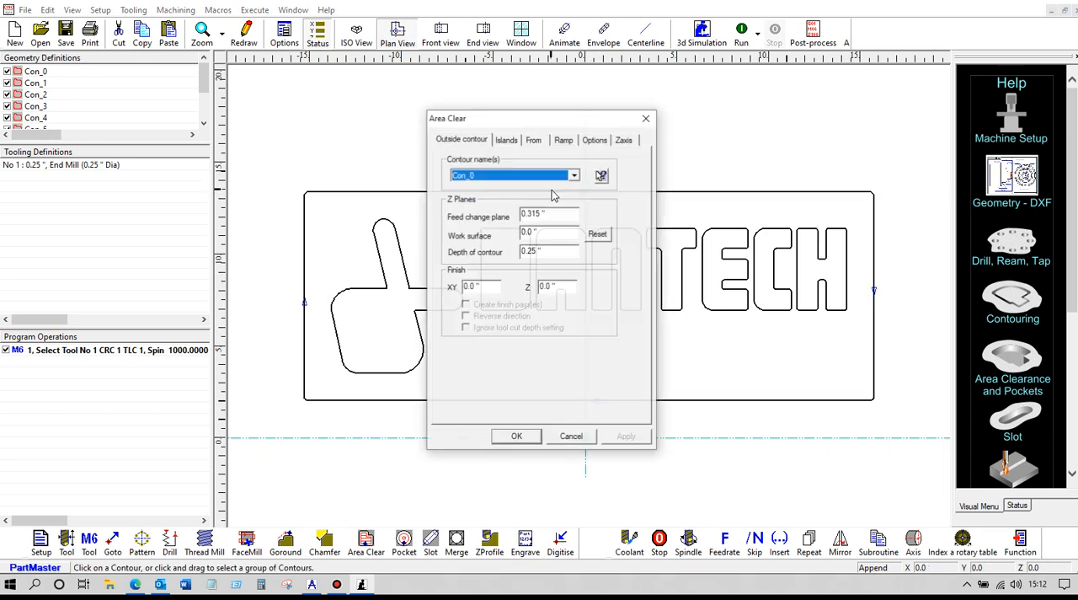
left_click(508, 141)
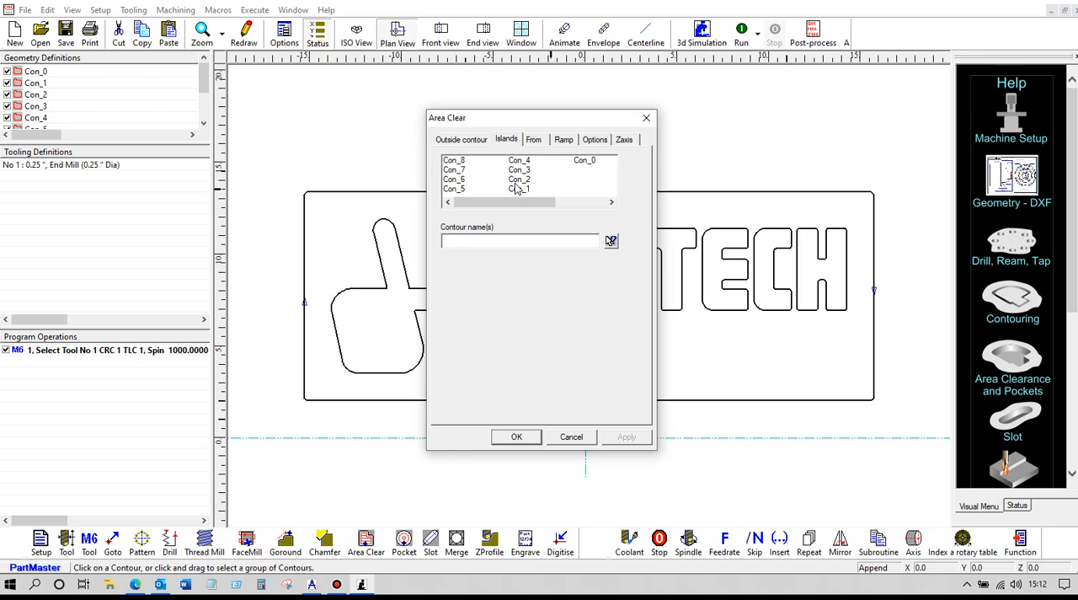
left_click(610, 242)
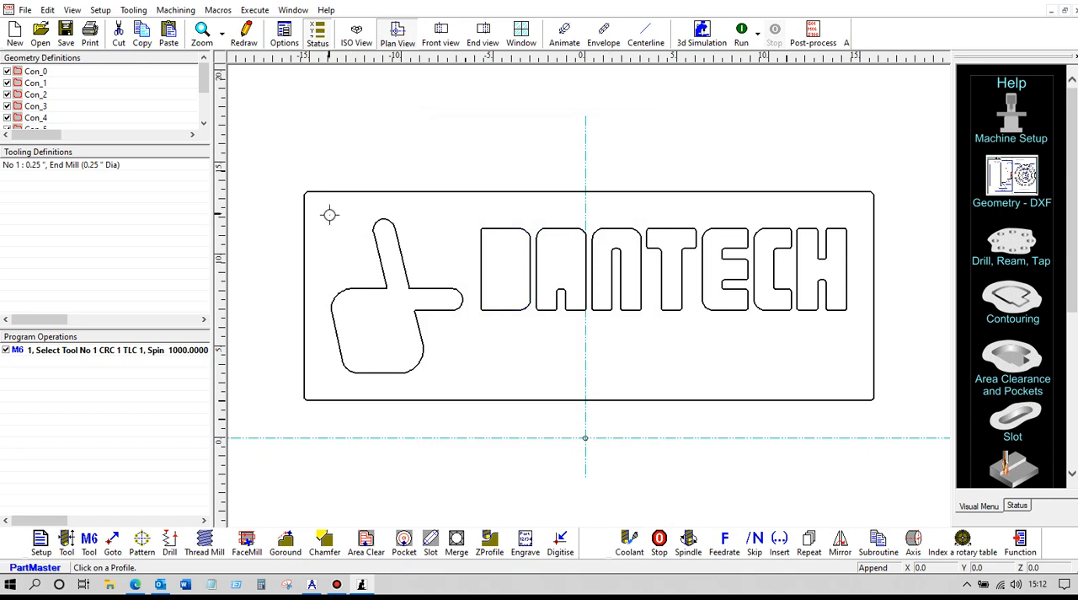
left_click_drag(331, 209, 860, 384)
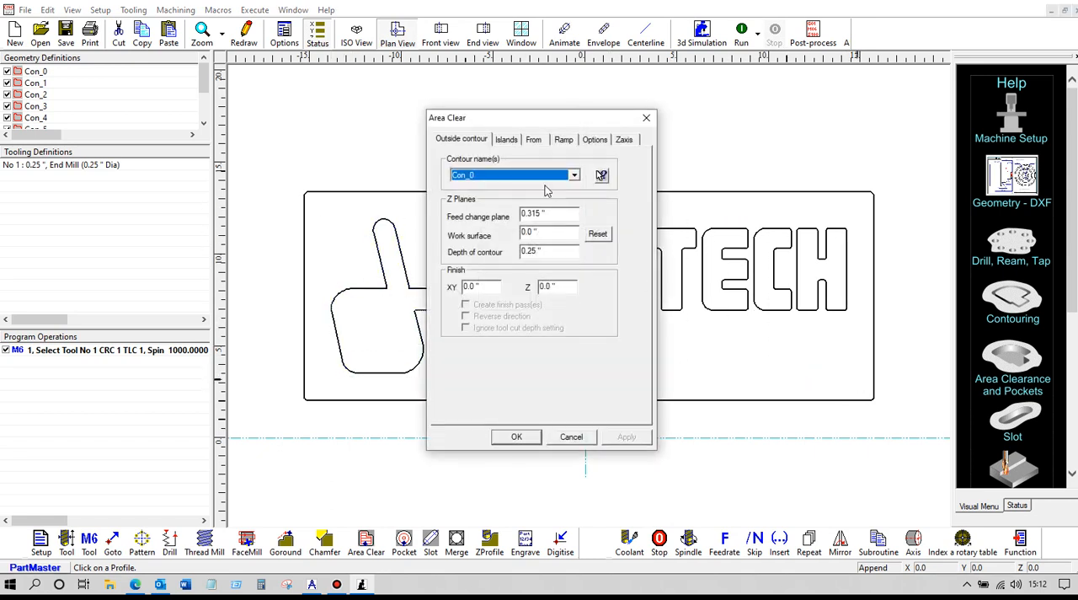
left_click(521, 145)
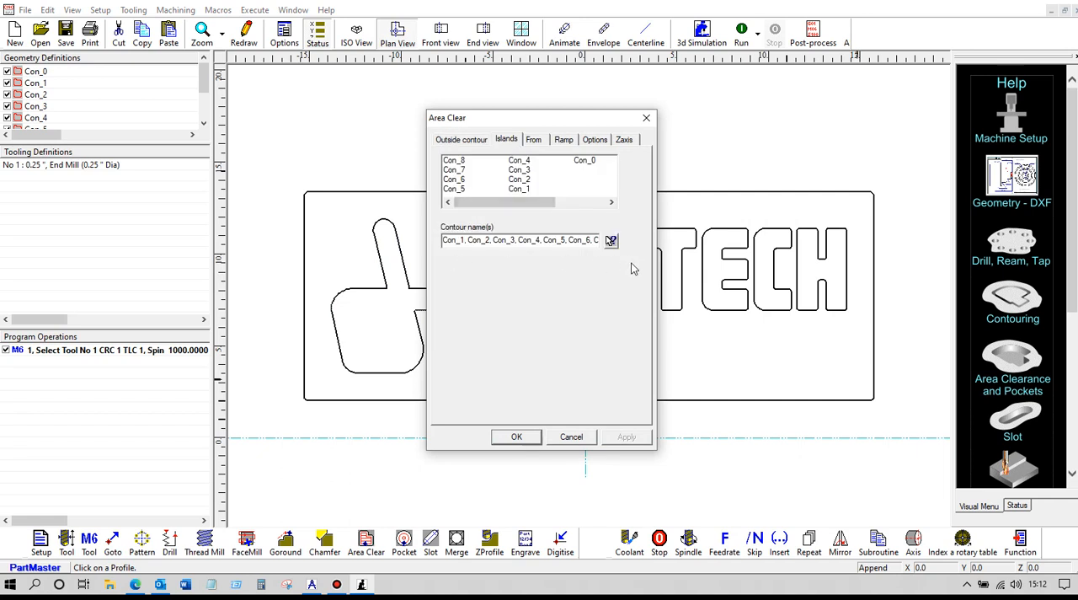
left_click(515, 437)
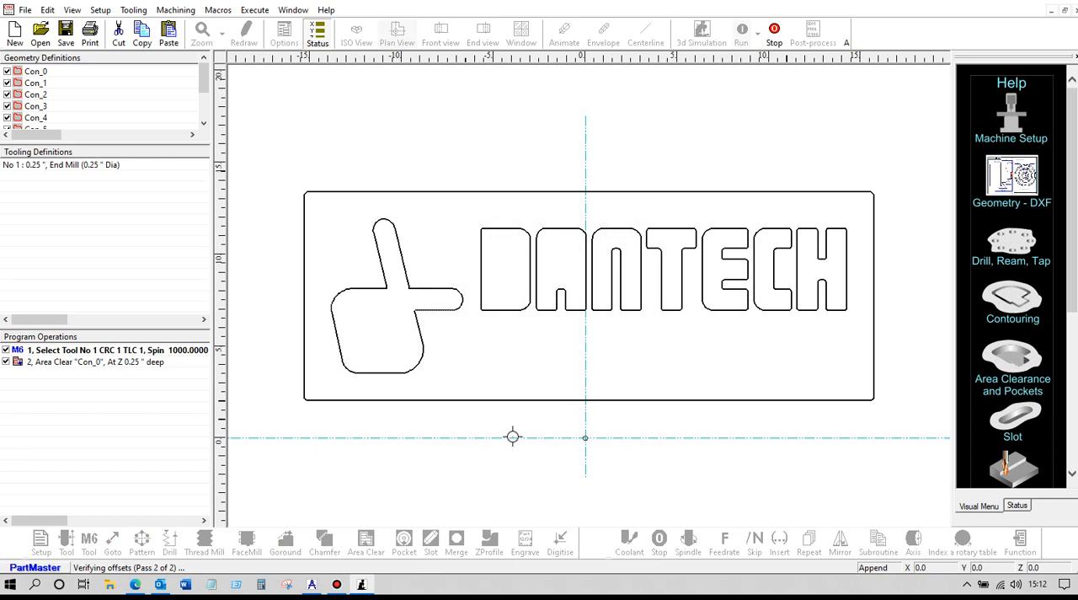
- Edit the Area Clear operation's islands by reselecting the contours, then run the toolpath
left_click(1028, 508)
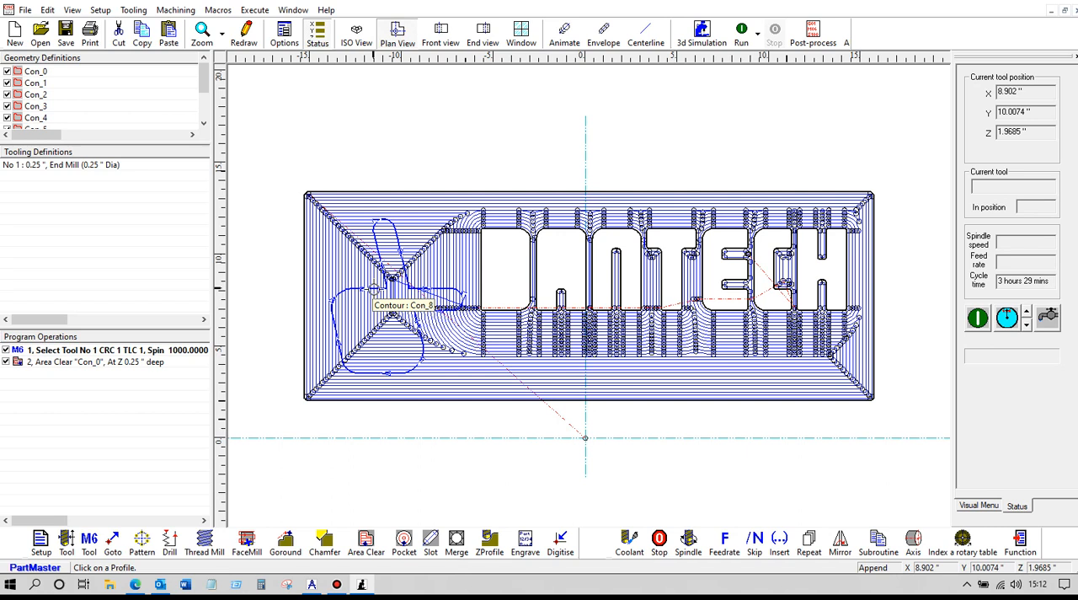
double_click(96, 362)
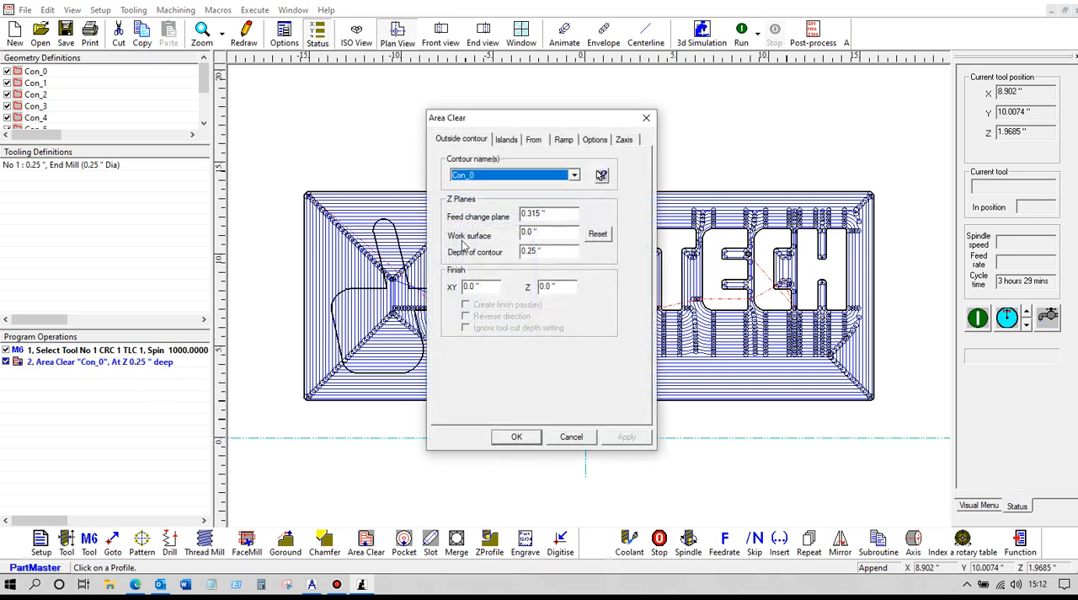
left_click(507, 139)
left_click(611, 241)
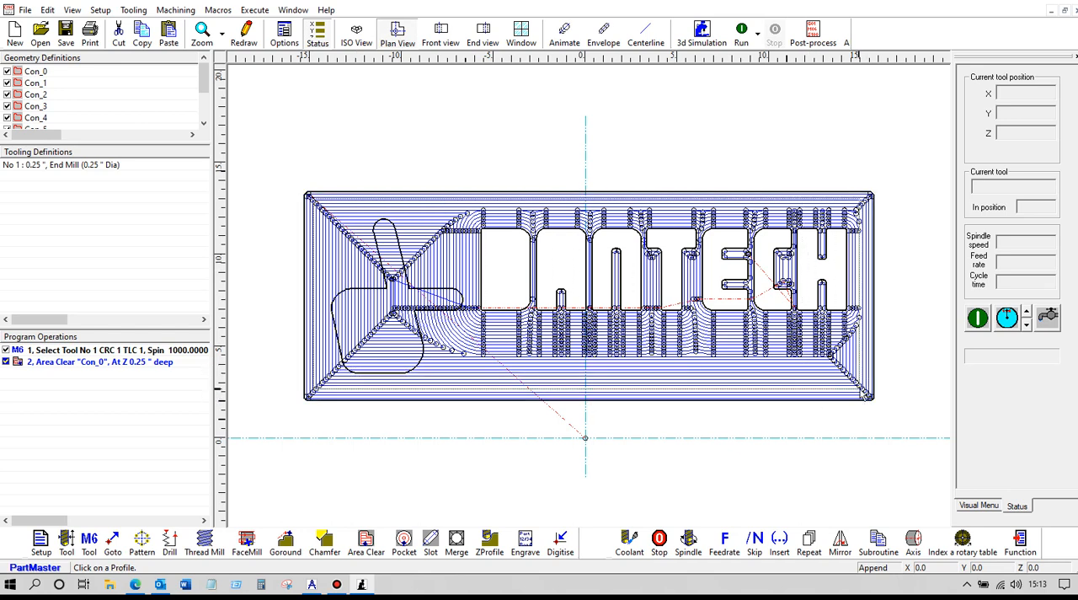
double_click(864, 394)
left_click(516, 433)
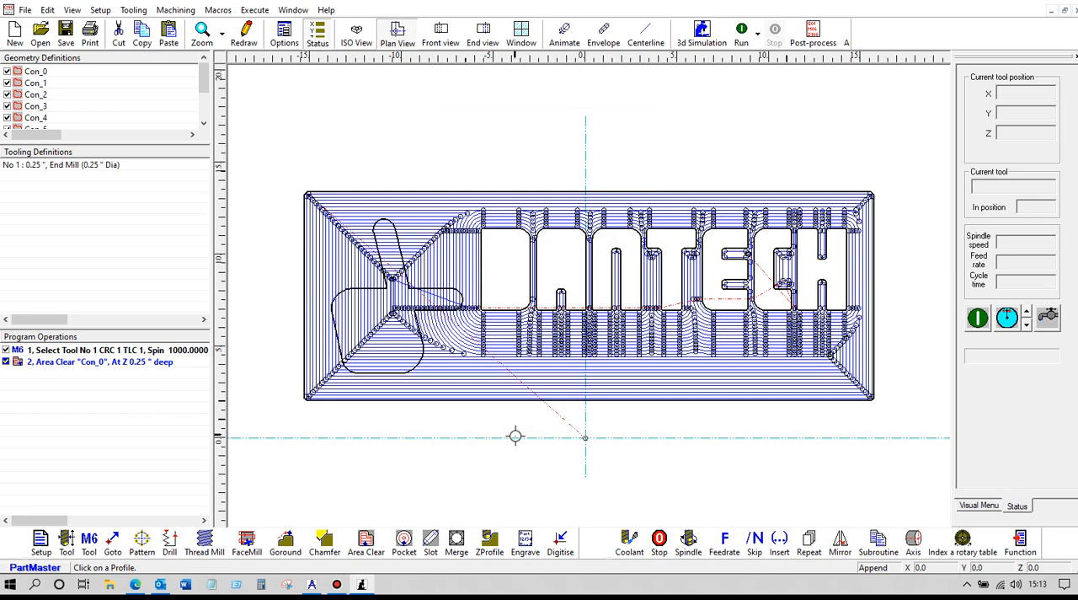
left_click(742, 38)
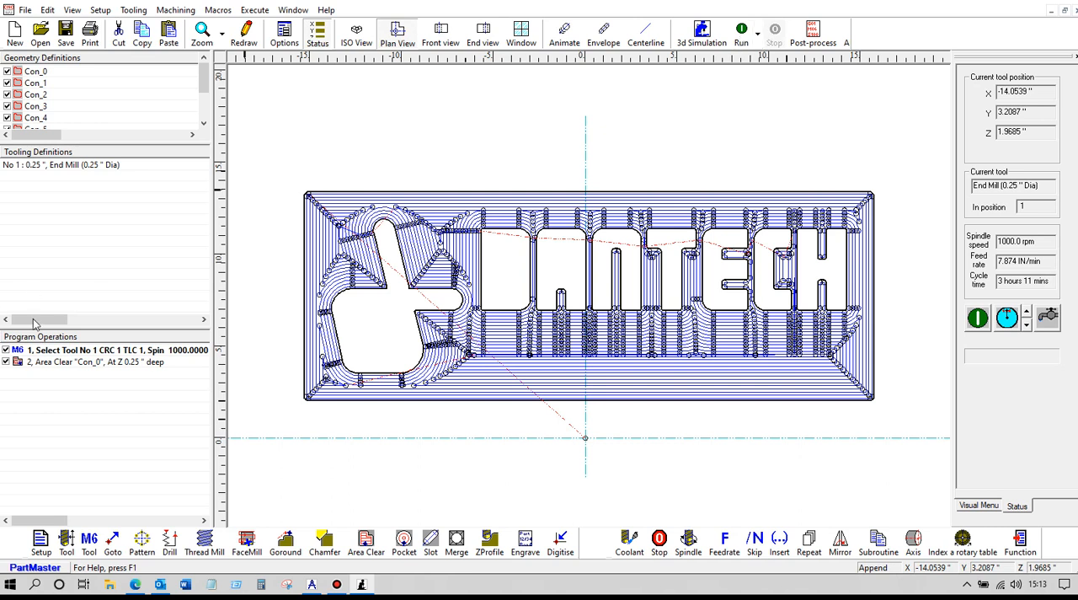
- Switch the Area Clear operation to bi-directional machining and rerun the toolpath
double_click(81, 363)
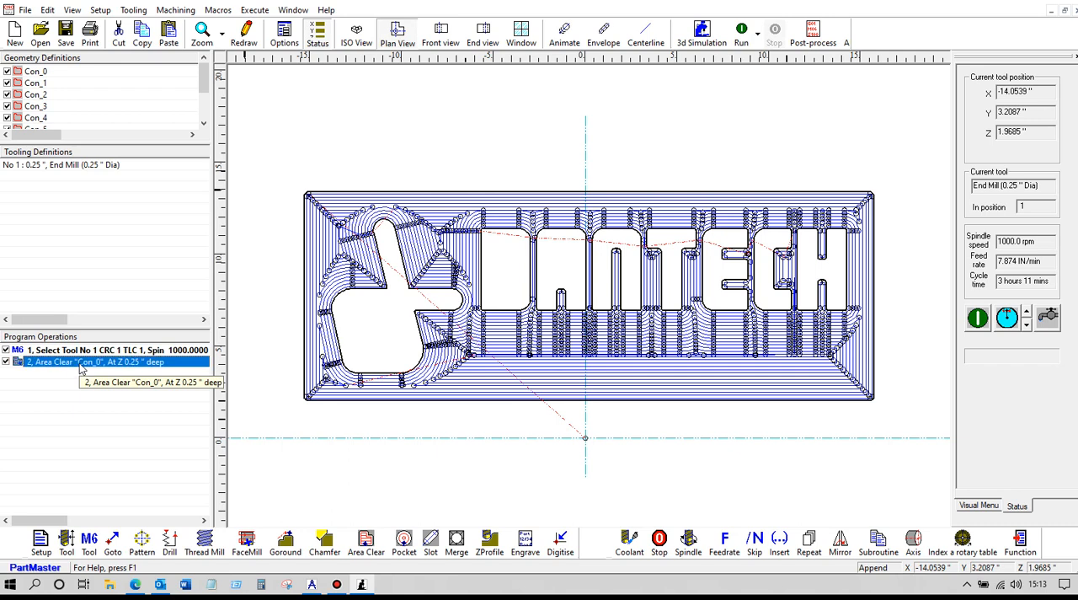
left_click(595, 139)
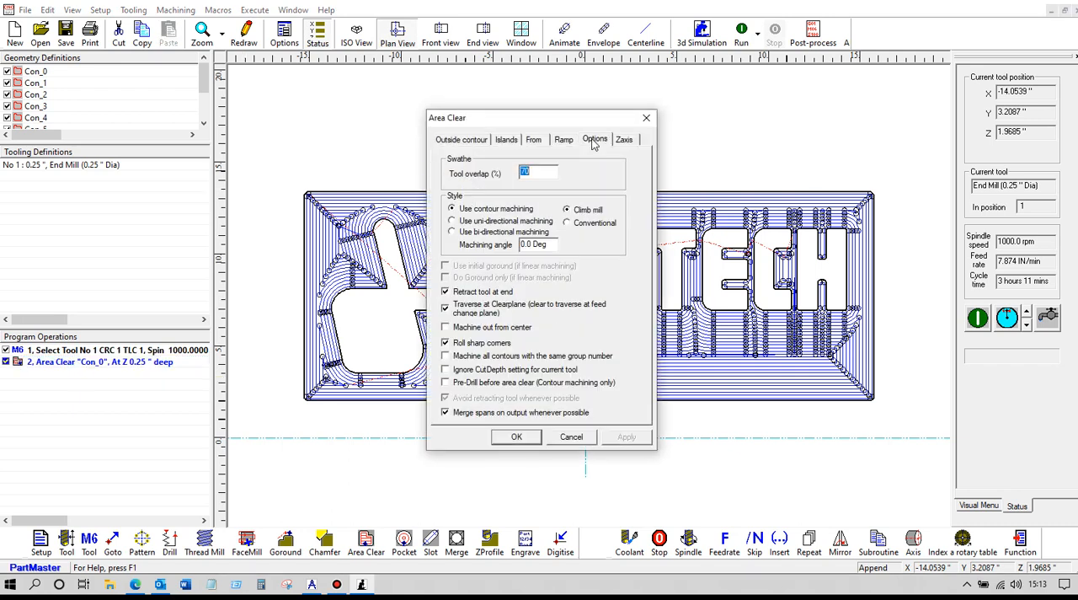
left_click(452, 233)
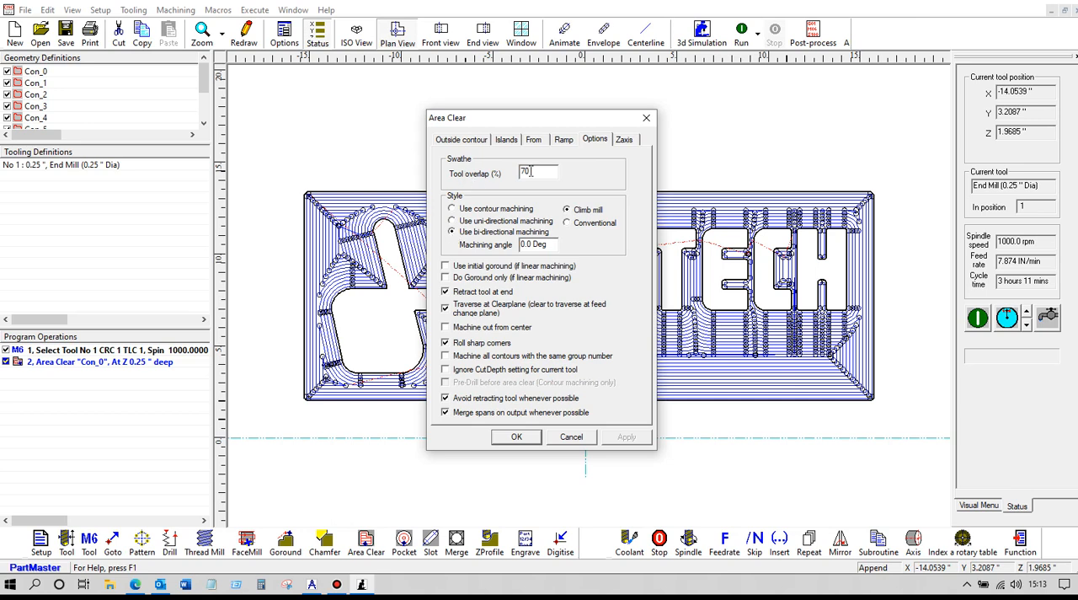
double_click(524, 172)
left_click(517, 436)
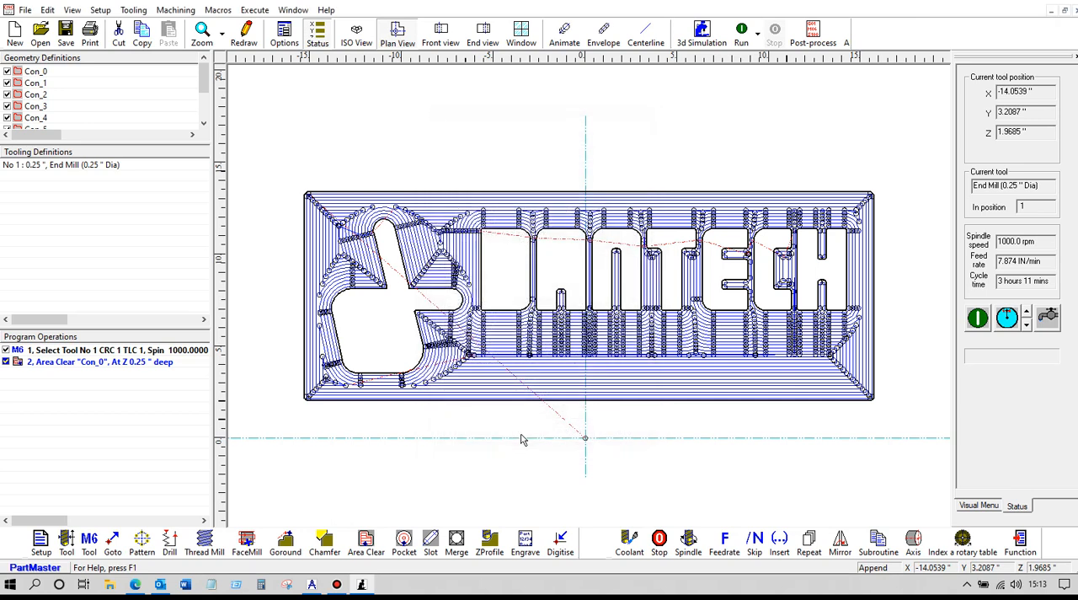
left_click(741, 38)
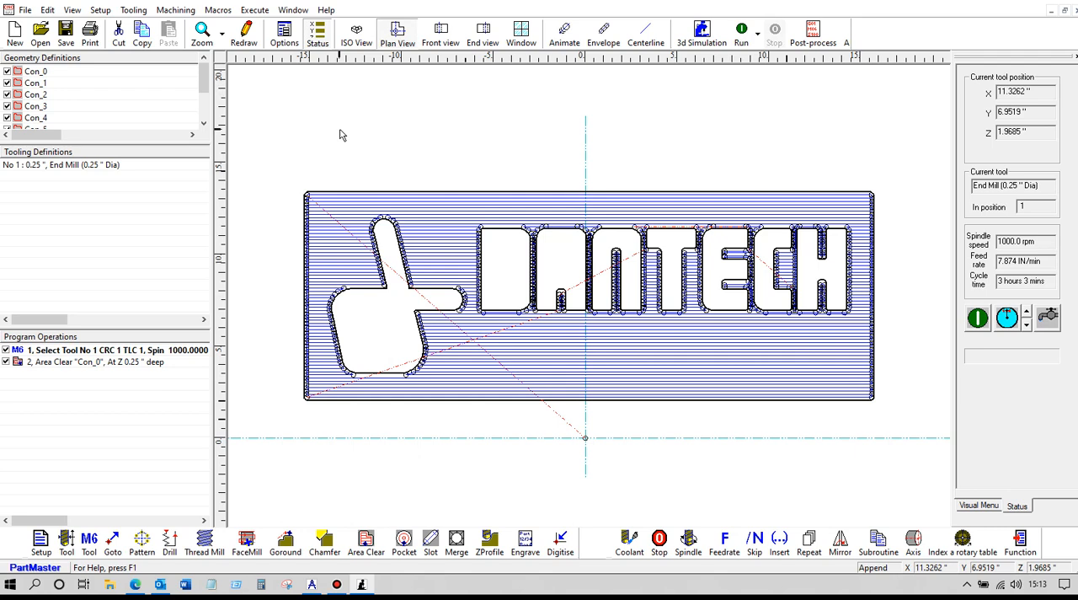
- Save the NC program as Dantech dxf 2021-am3.cnc
left_click(66, 34)
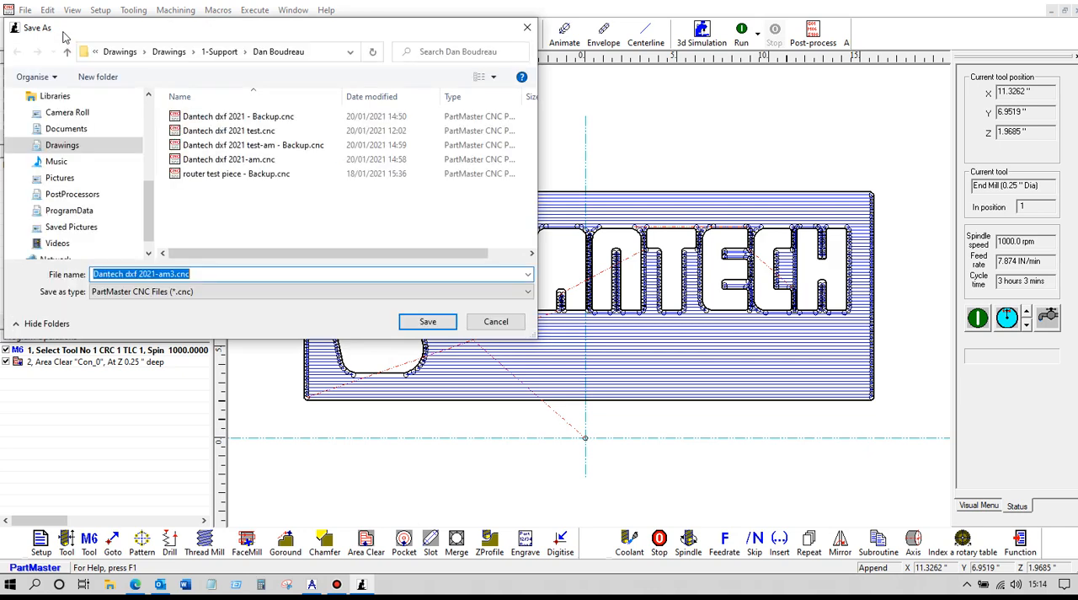
left_click(425, 324)
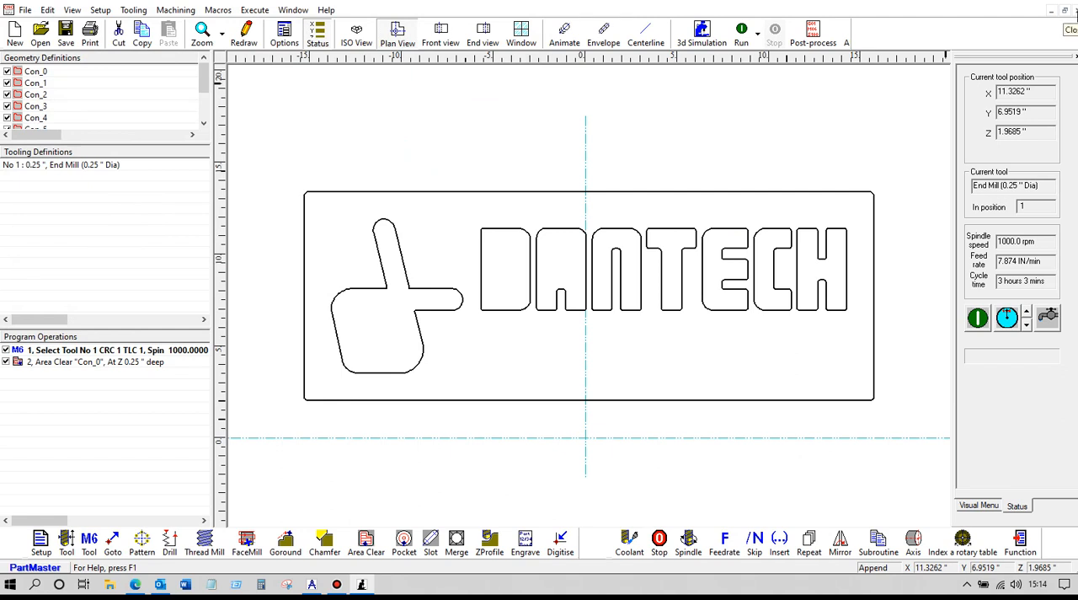
- Close the NC program and exit the milling module to return to the drawing
left_click(1076, 10)
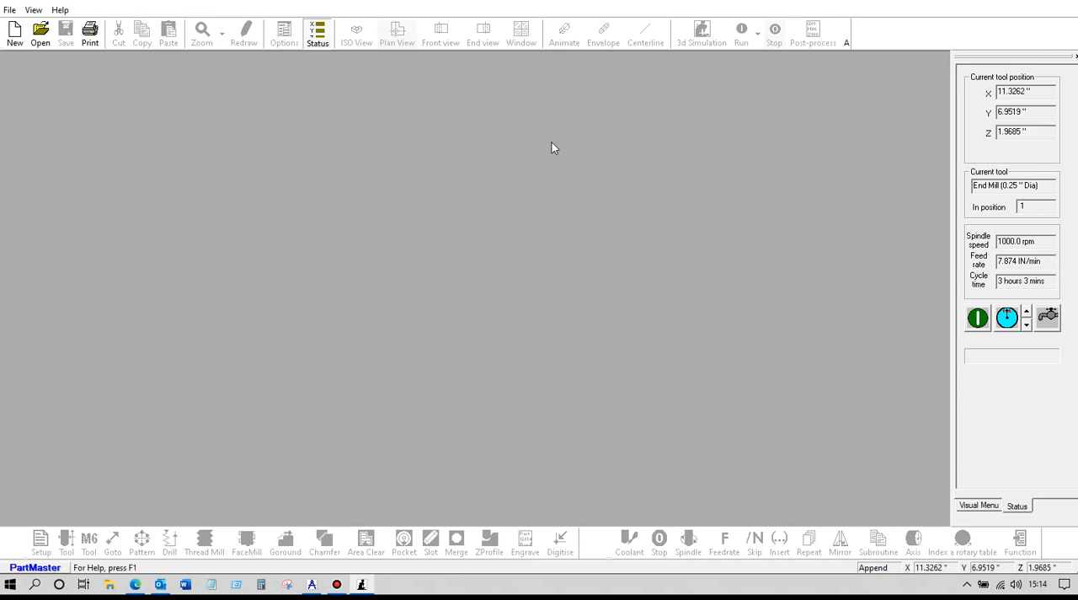
left_click(9, 9)
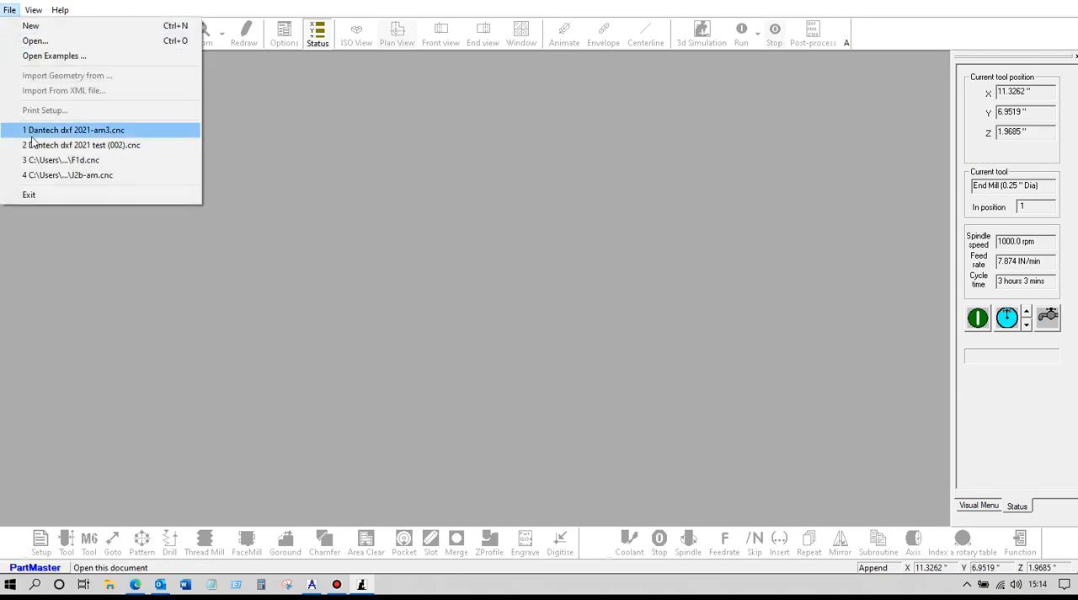
left_click(43, 195)
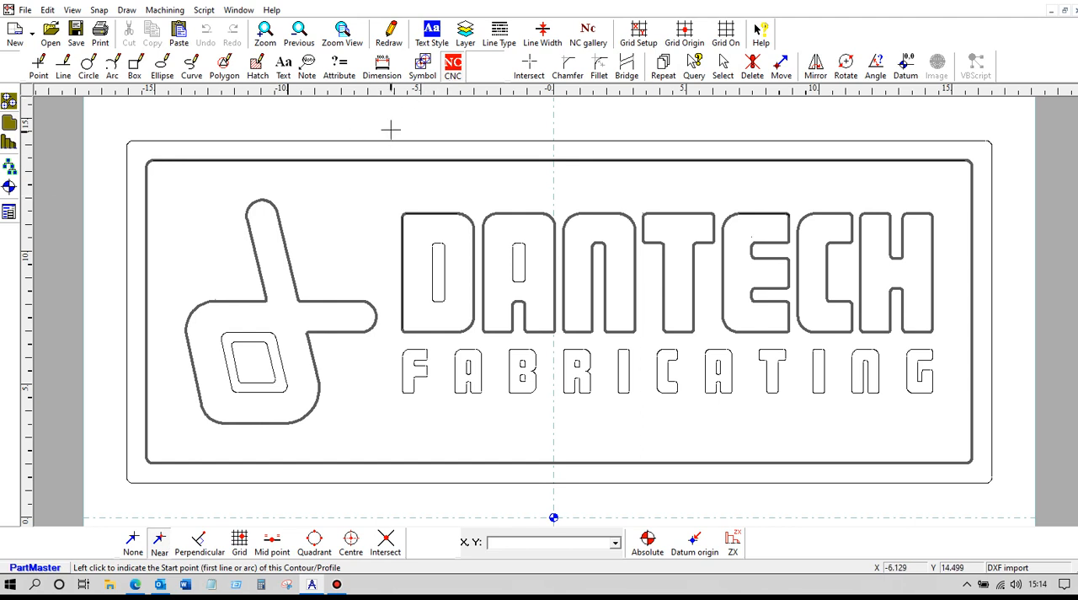
- Define the inner outline of the letter D as a contour named D-in
left_click(453, 68)
left_click(432, 278)
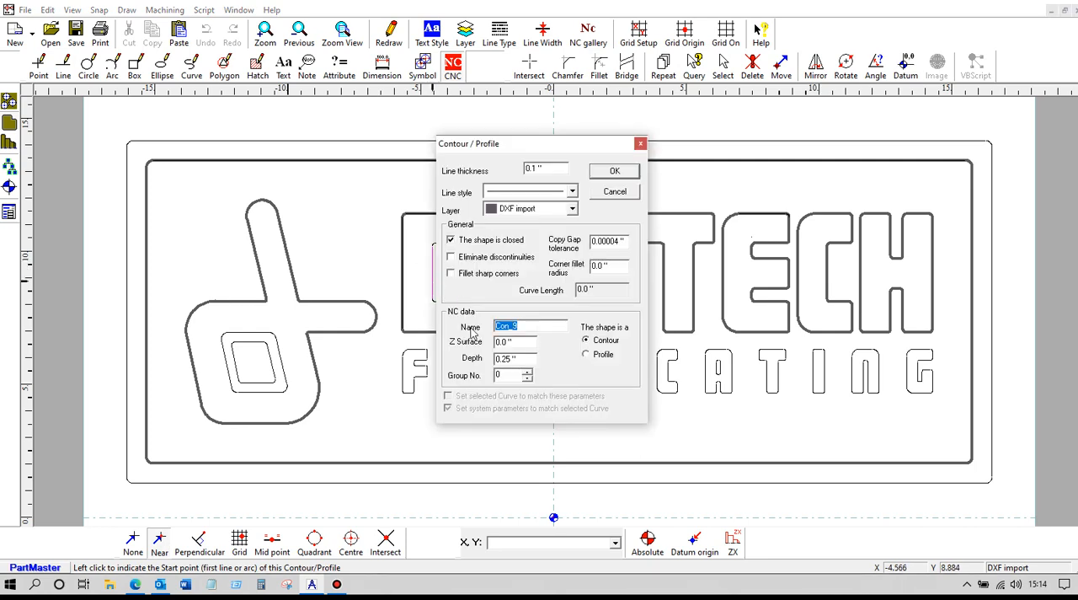
type("D-in")
left_click(615, 172)
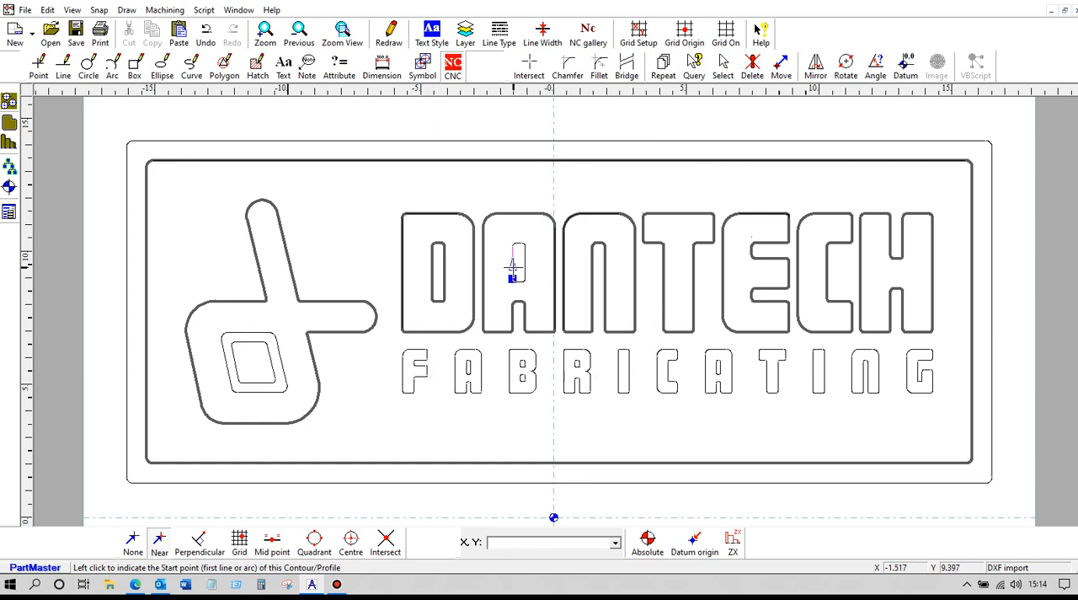
- Define the inner outline of the letter A as a contour named A-in
left_click(512, 268)
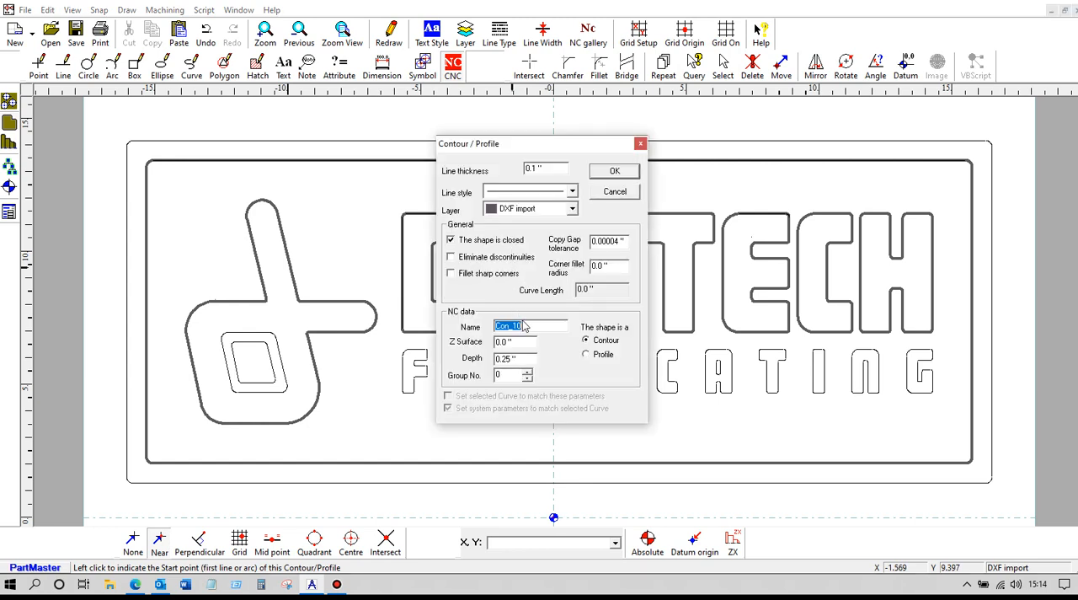
type("A-in")
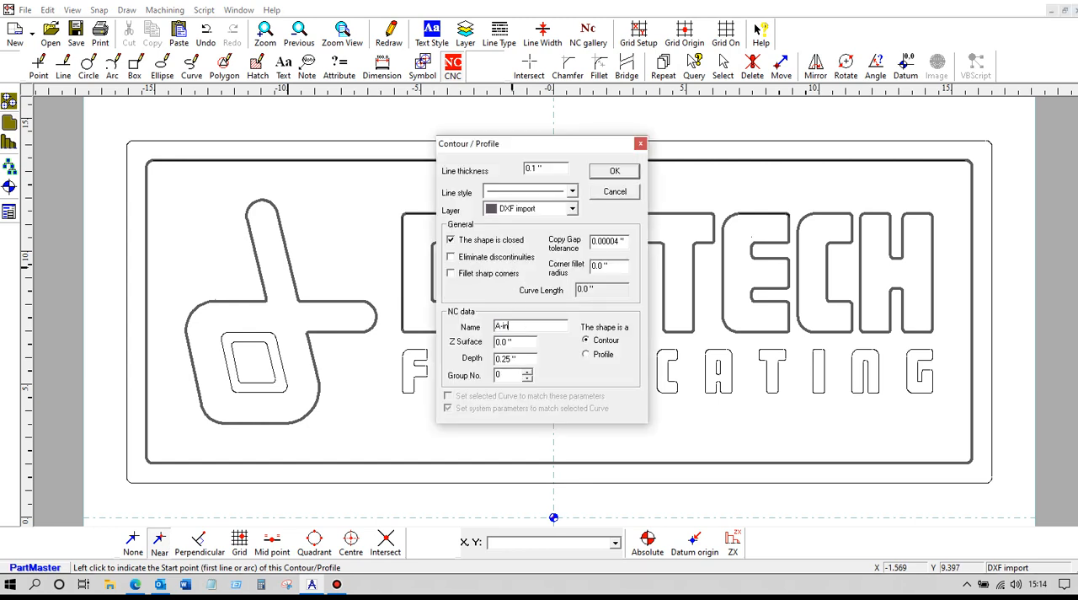
left_click(604, 174)
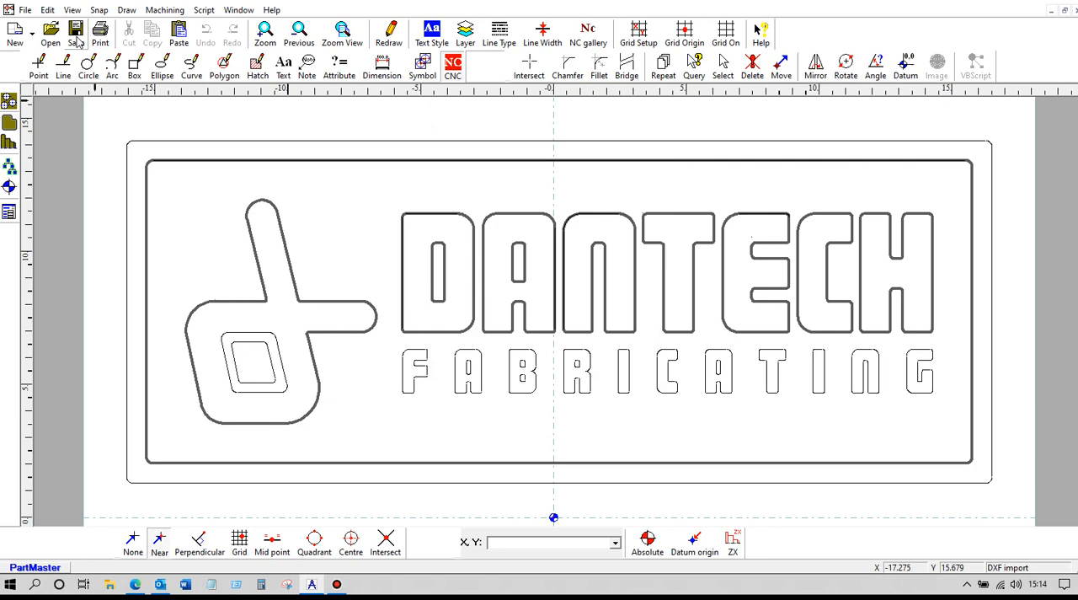
- Reopen the milling module and reload the modified geometry
left_click(165, 10)
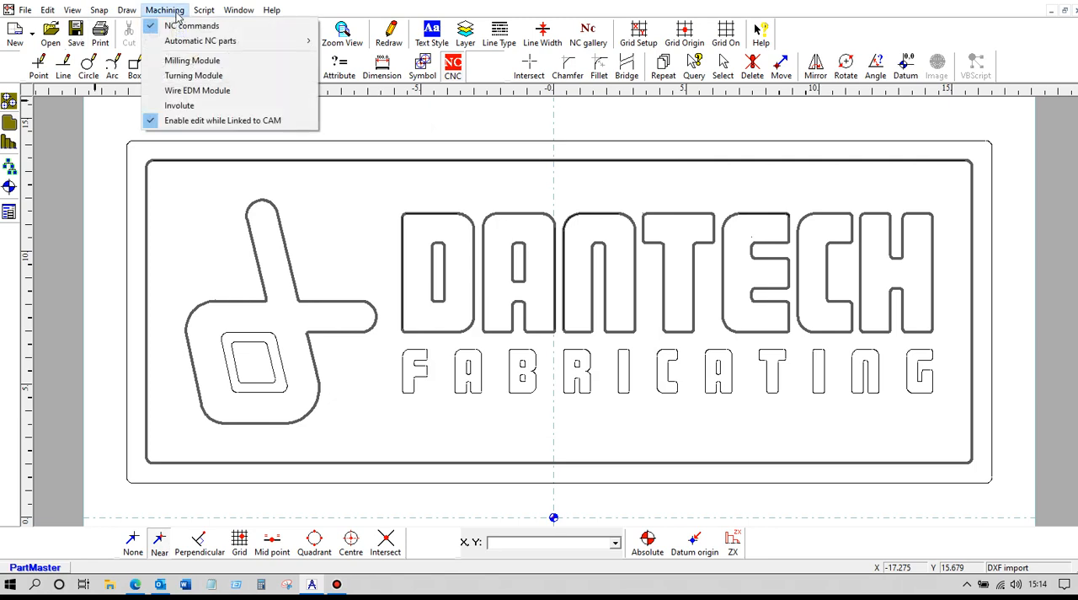
left_click(179, 62)
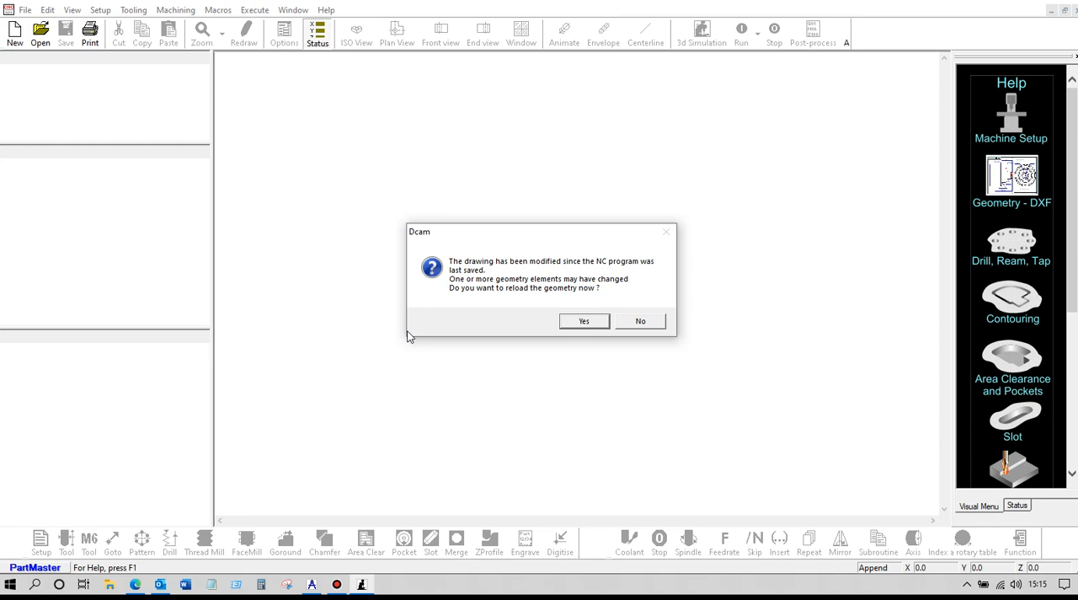
left_click(582, 325)
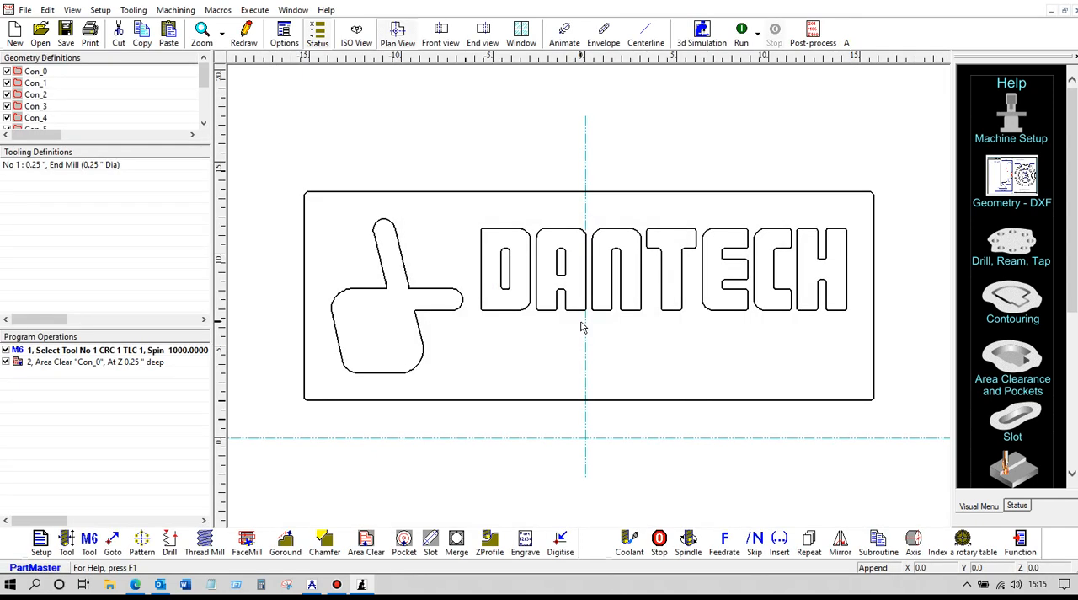
- Create an Area Clear operation on contour D-in
left_click(101, 361)
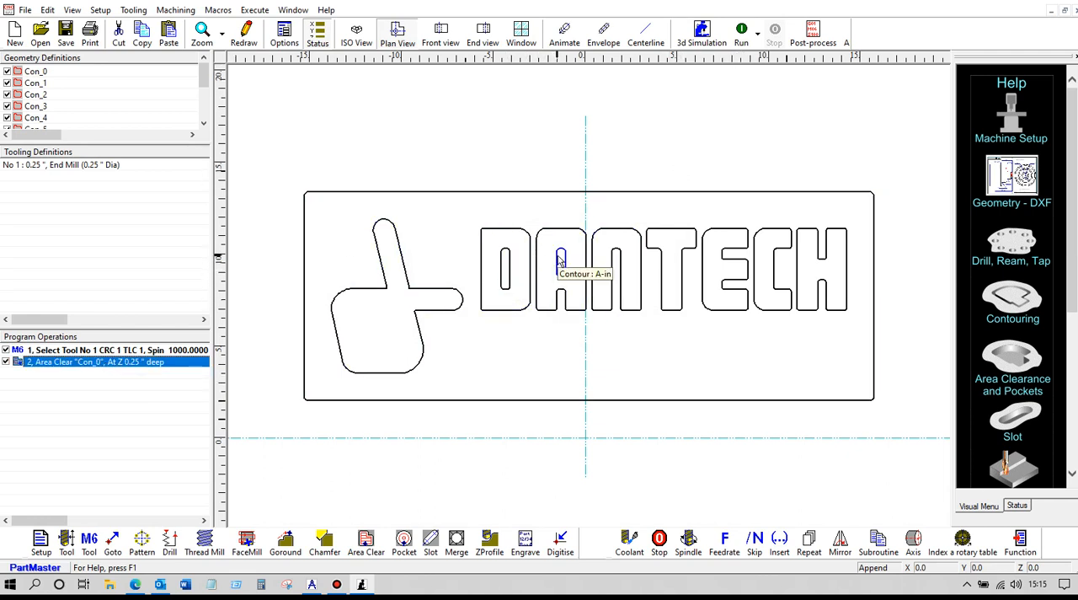
left_click(366, 542)
left_click(599, 178)
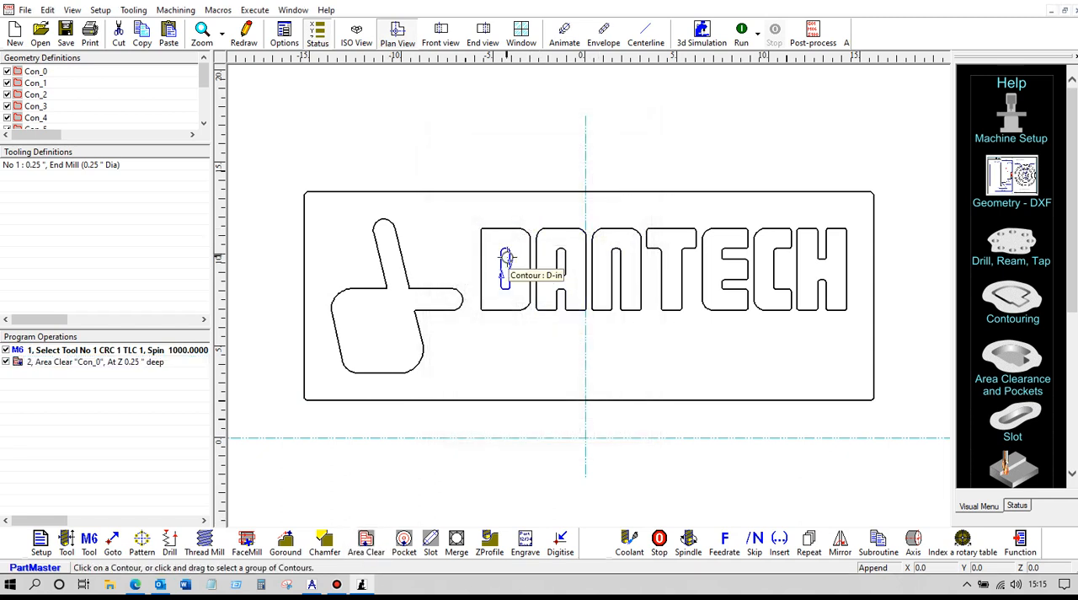
left_click(506, 256)
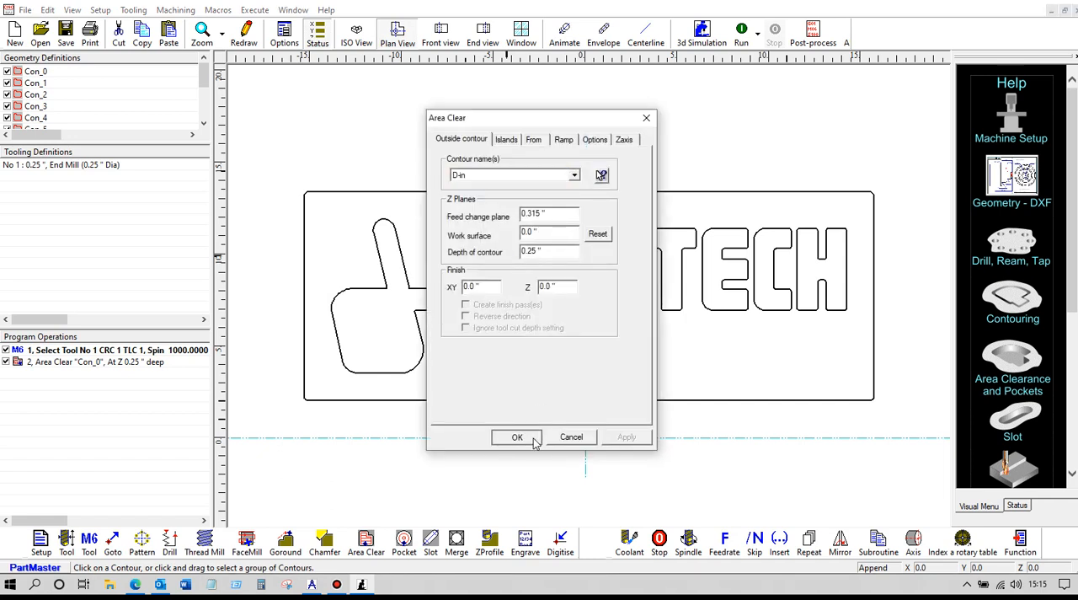
left_click(534, 438)
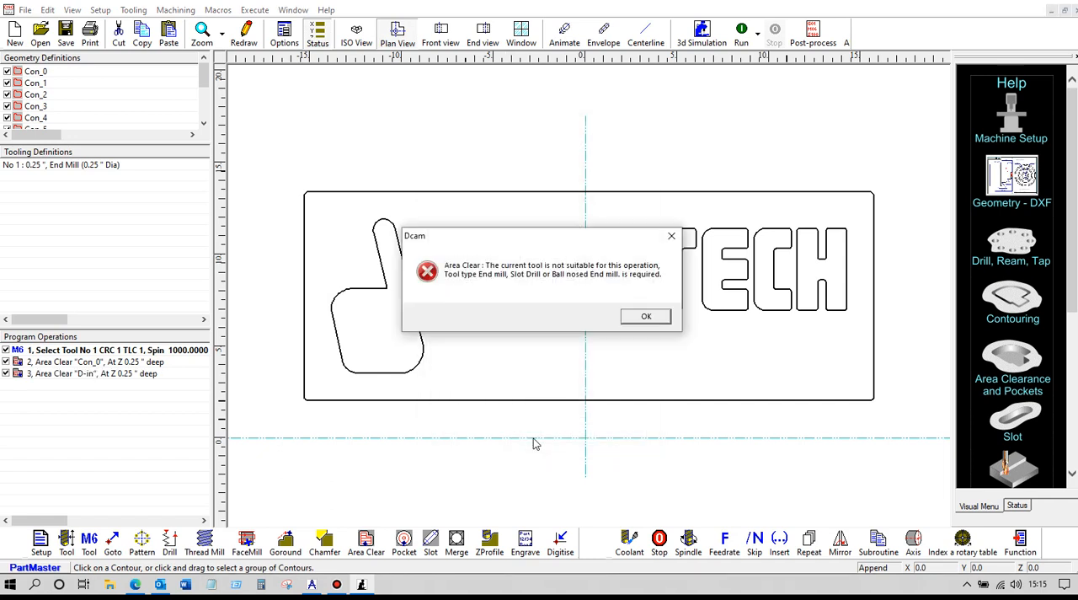
left_click(645, 315)
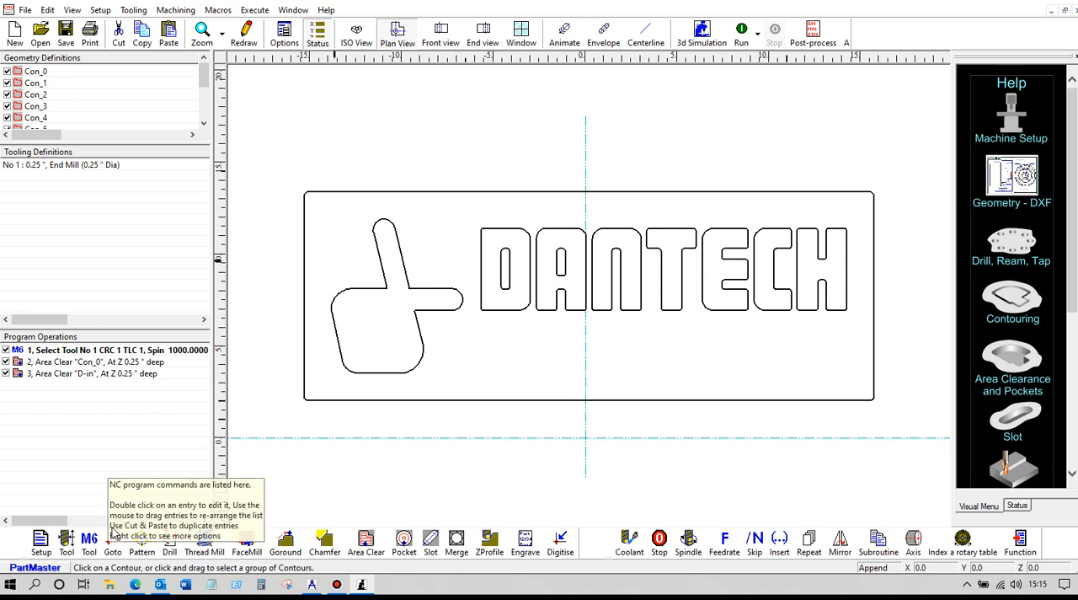
- Define tool 2 as a 0.125 in end mill and add a tool change selecting it
left_click(65, 539)
left_click_drag(454, 247, 403, 250)
type(".125")
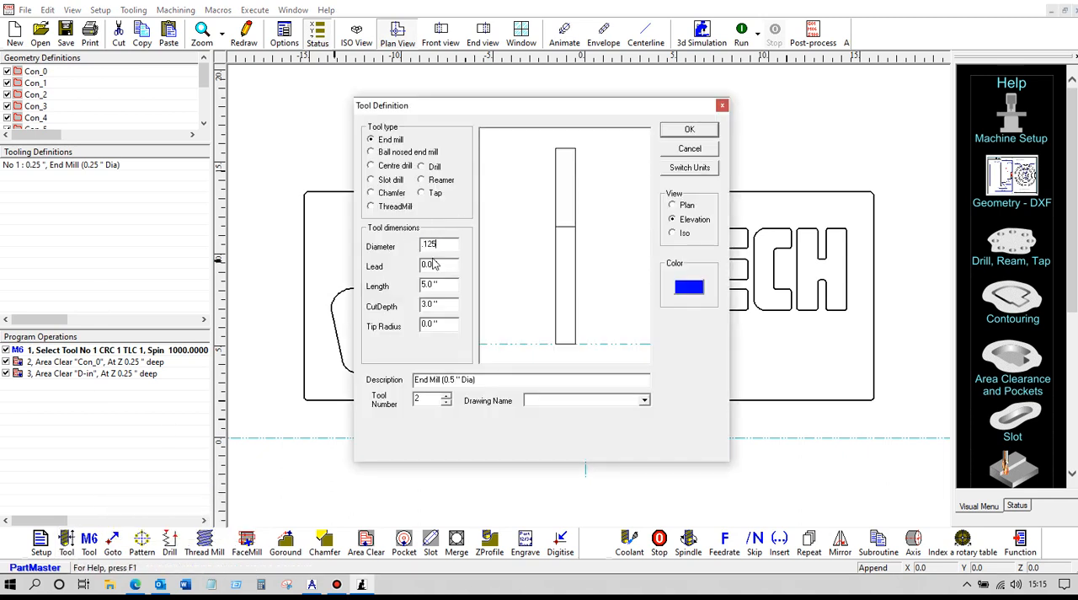
left_click(687, 130)
left_click(90, 543)
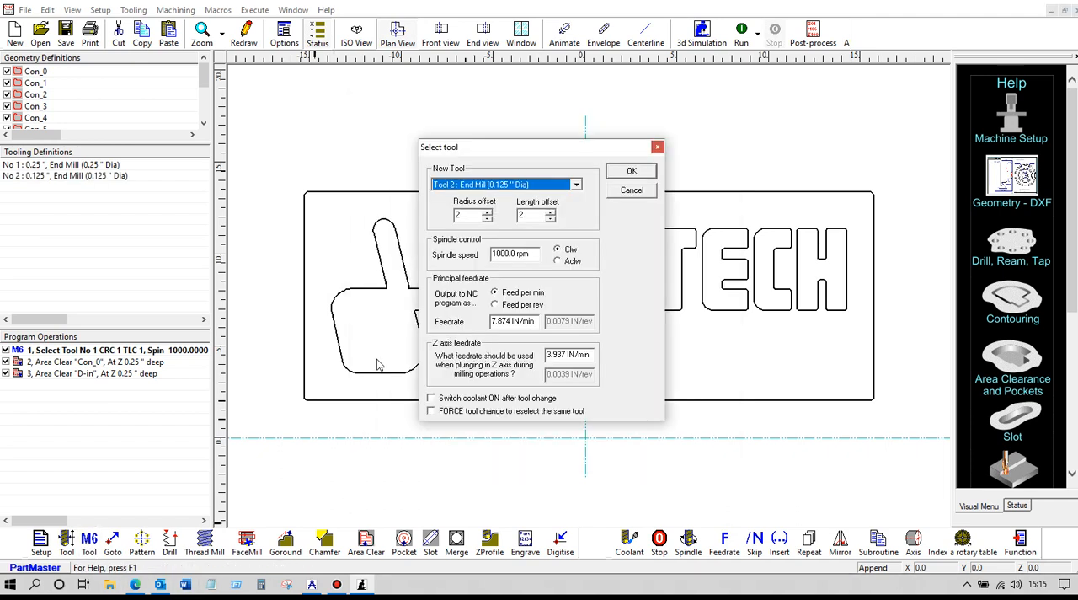
left_click(624, 174)
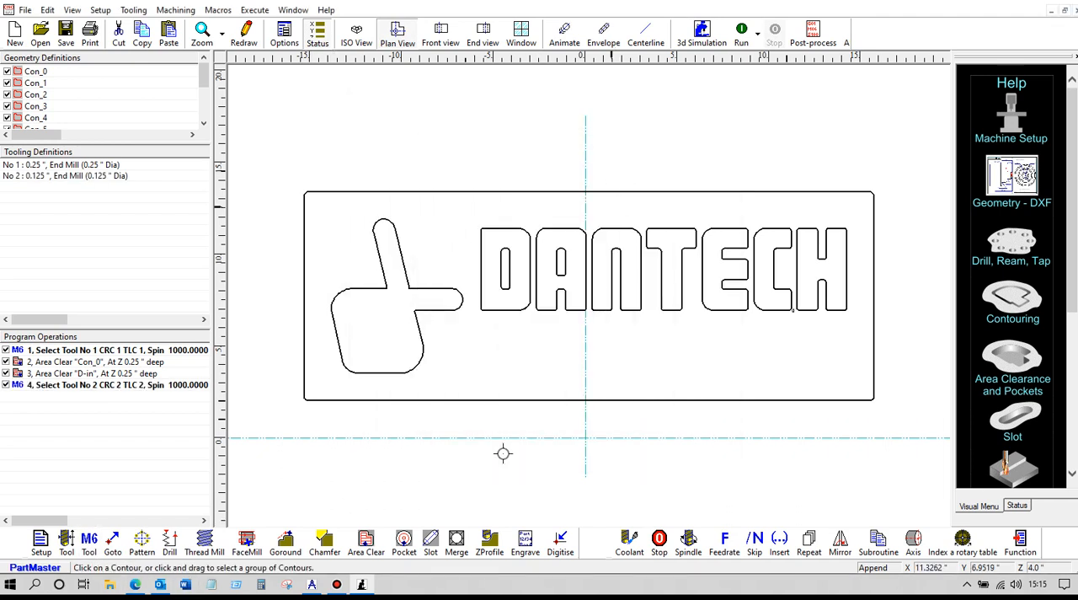
- Create an Area Clear operation on contour D-in with tool 2
left_click(366, 543)
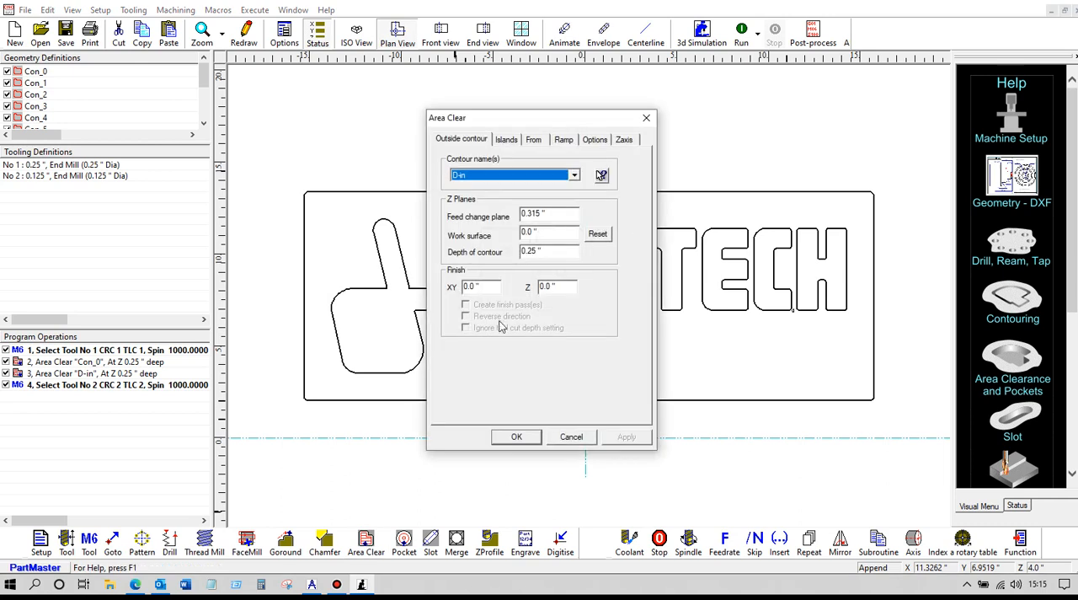
left_click(601, 175)
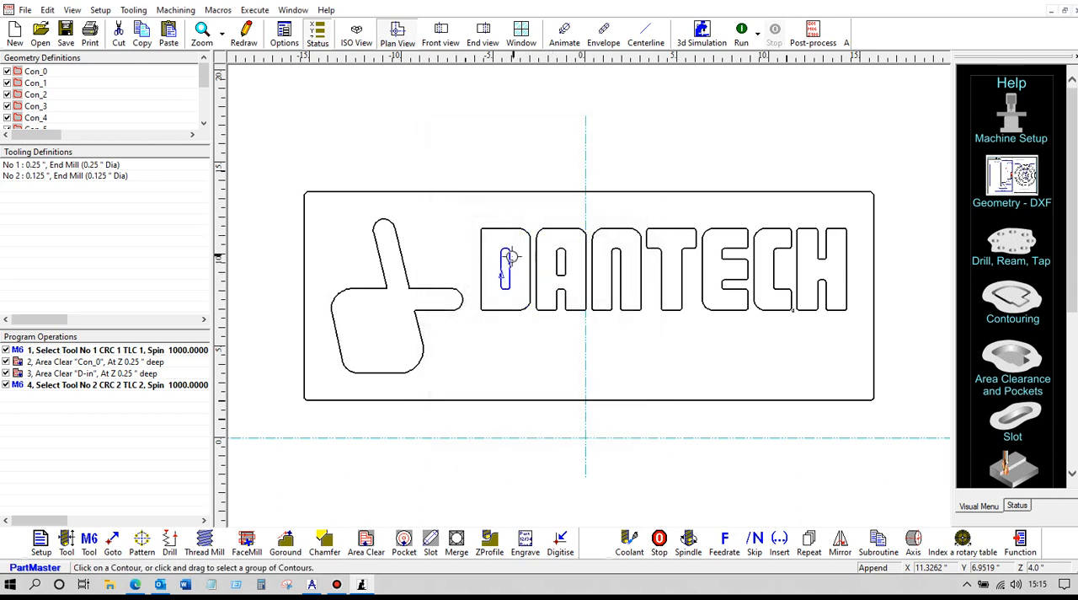
left_click(508, 260)
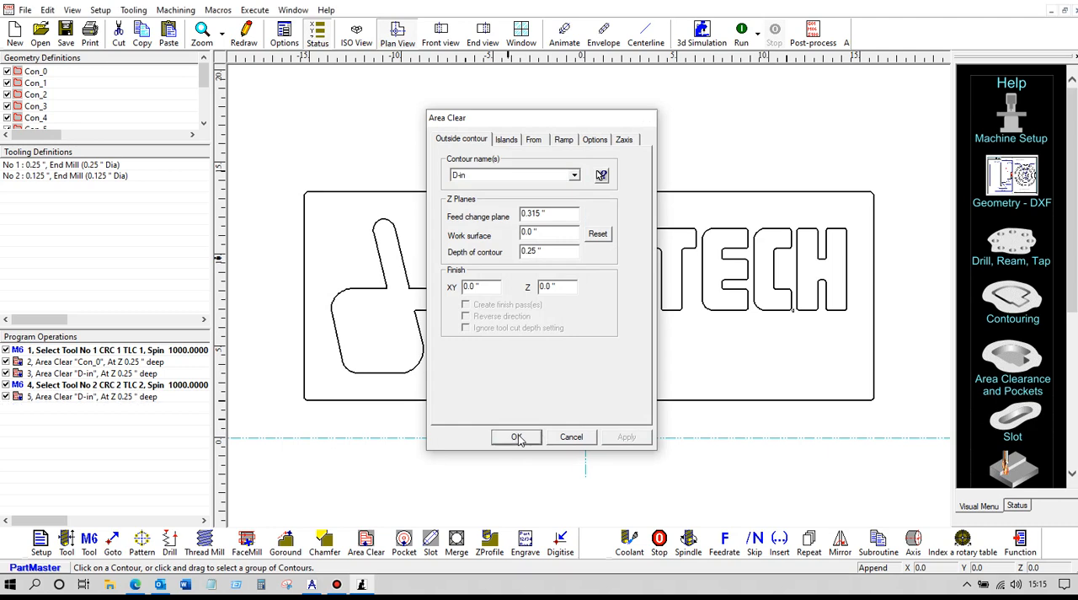
left_click(519, 436)
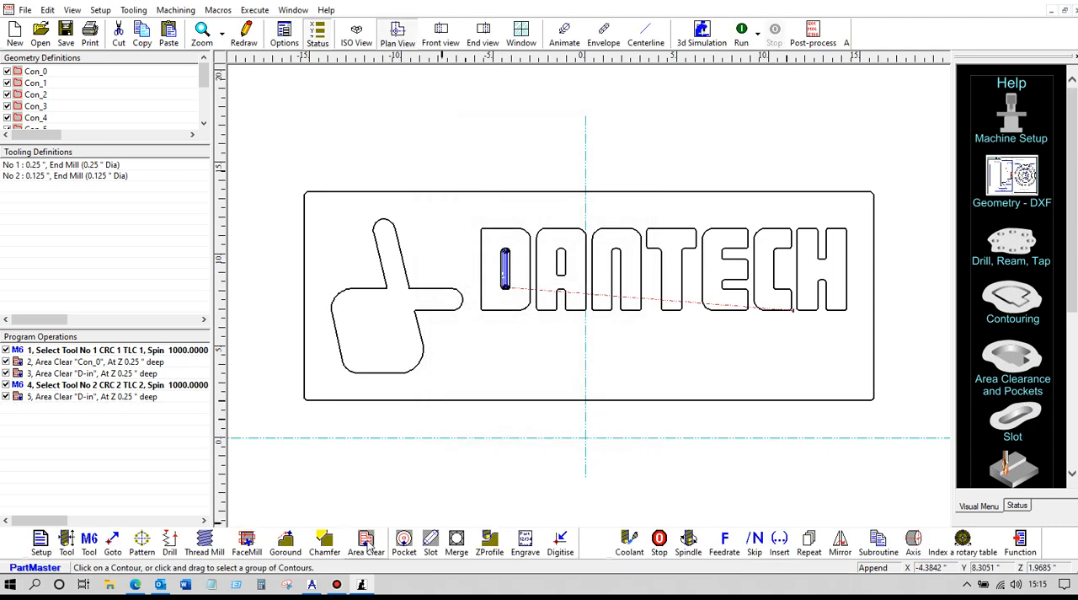
- Create an Area Clear operation on contour A-in
left_click(365, 543)
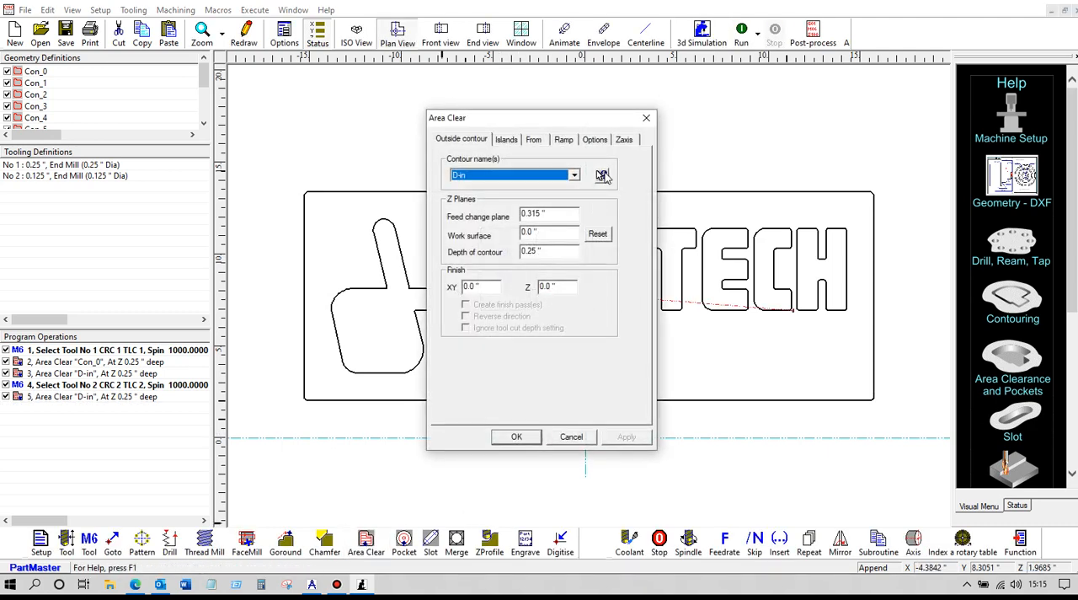
left_click(602, 177)
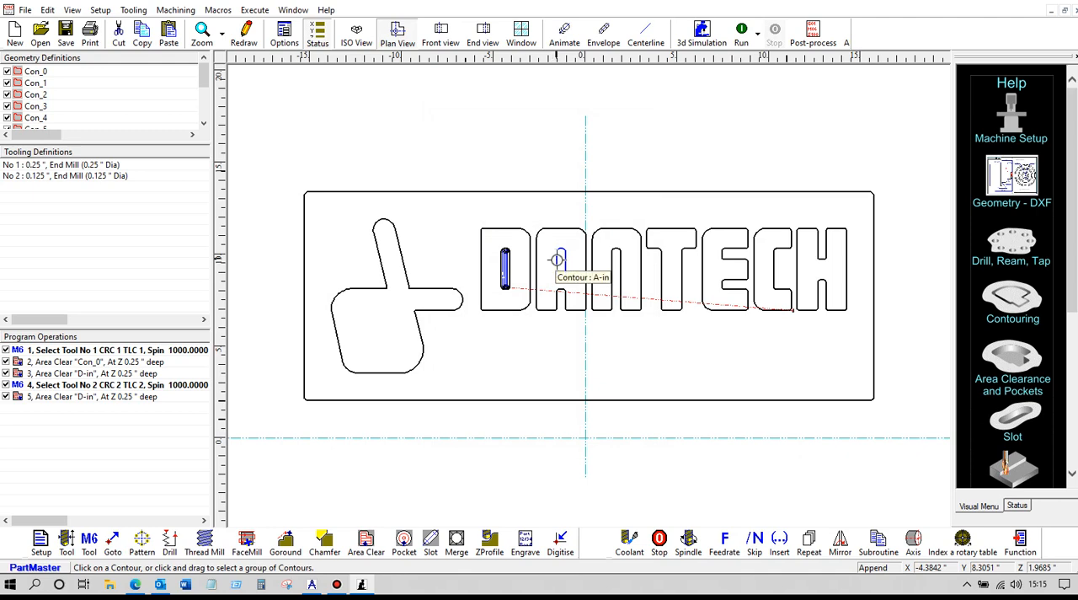
left_click(558, 259)
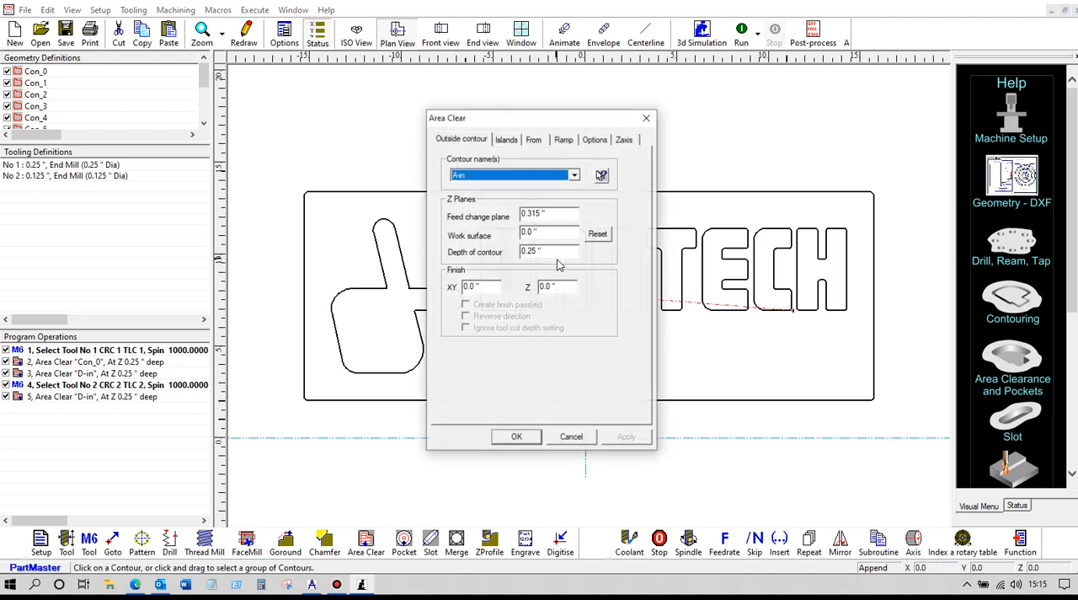
left_click(517, 437)
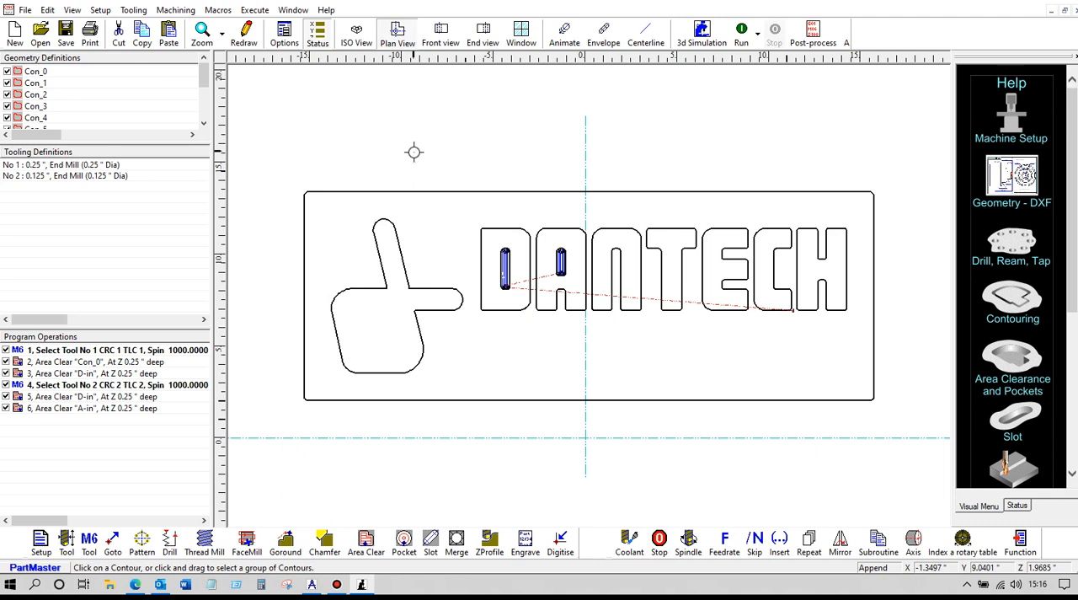
- Save the NC program under a new name
left_click(68, 32)
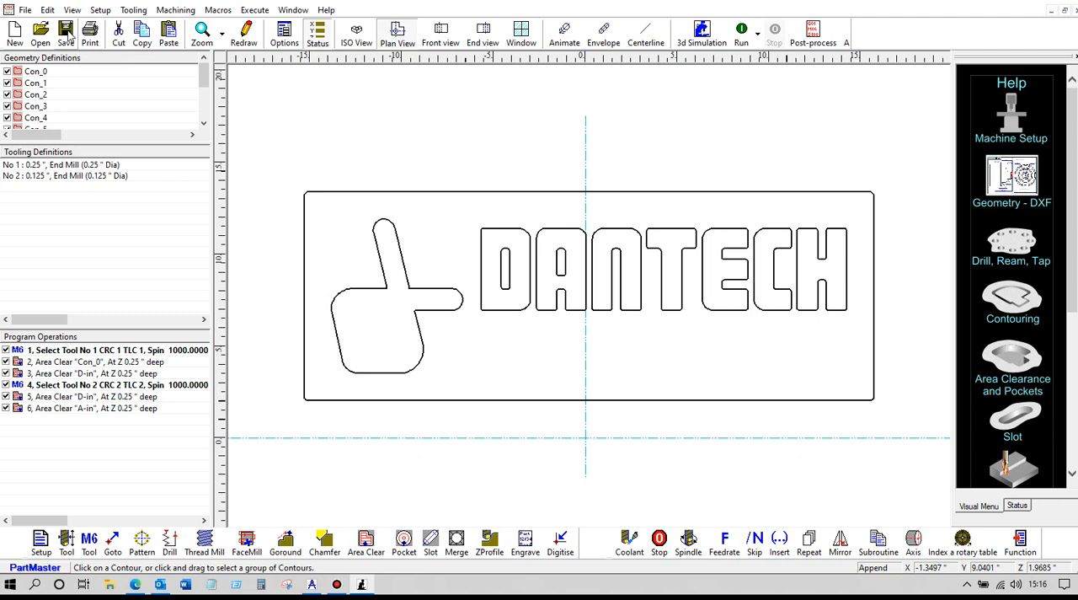
left_click(26, 10)
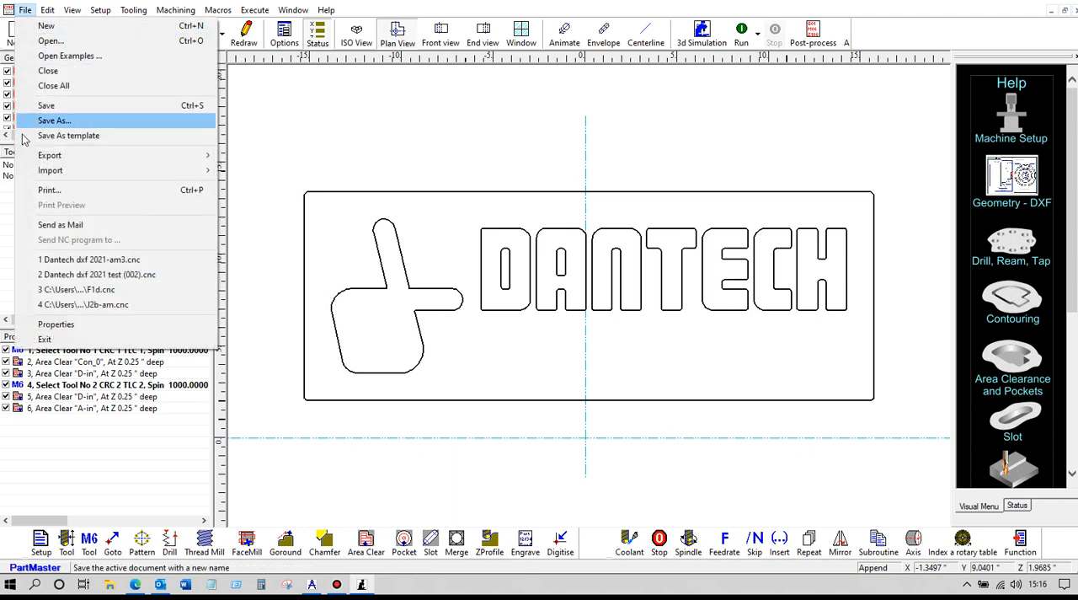